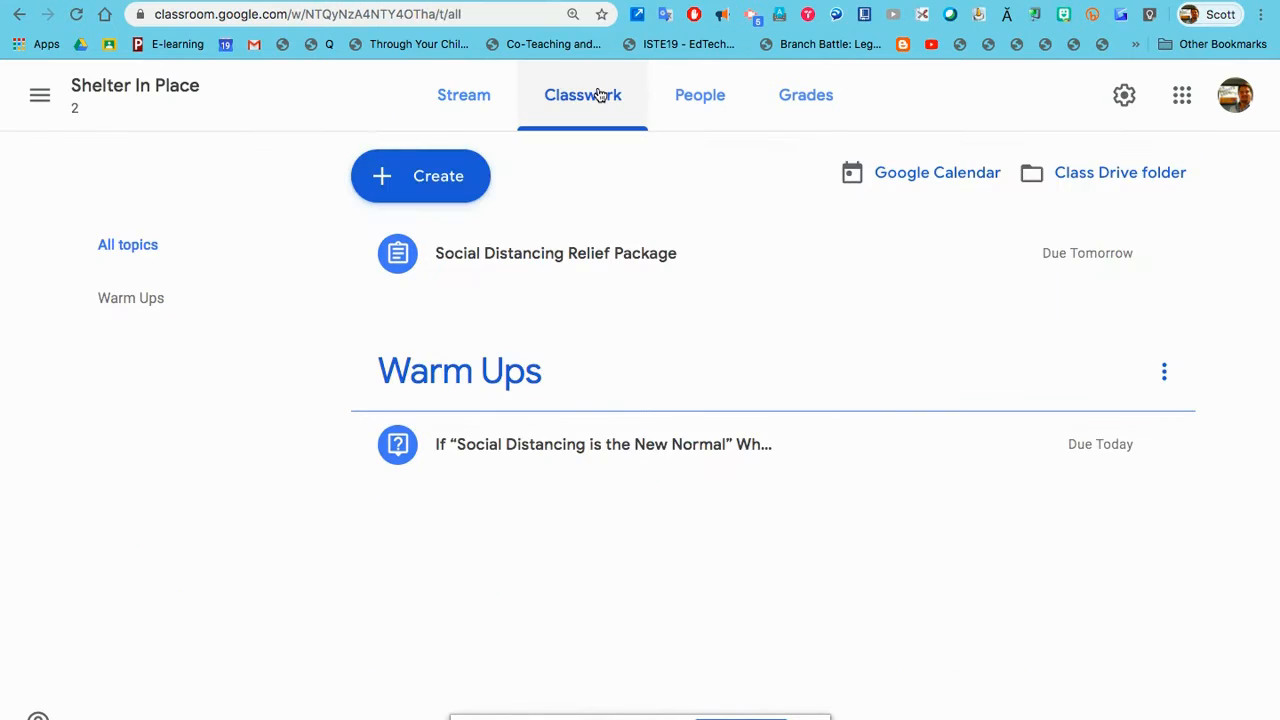
# Step: Expand the details of the Warm Ups question and the "Social Distancing Relief Package" assignment
pyautogui.click(563, 447)
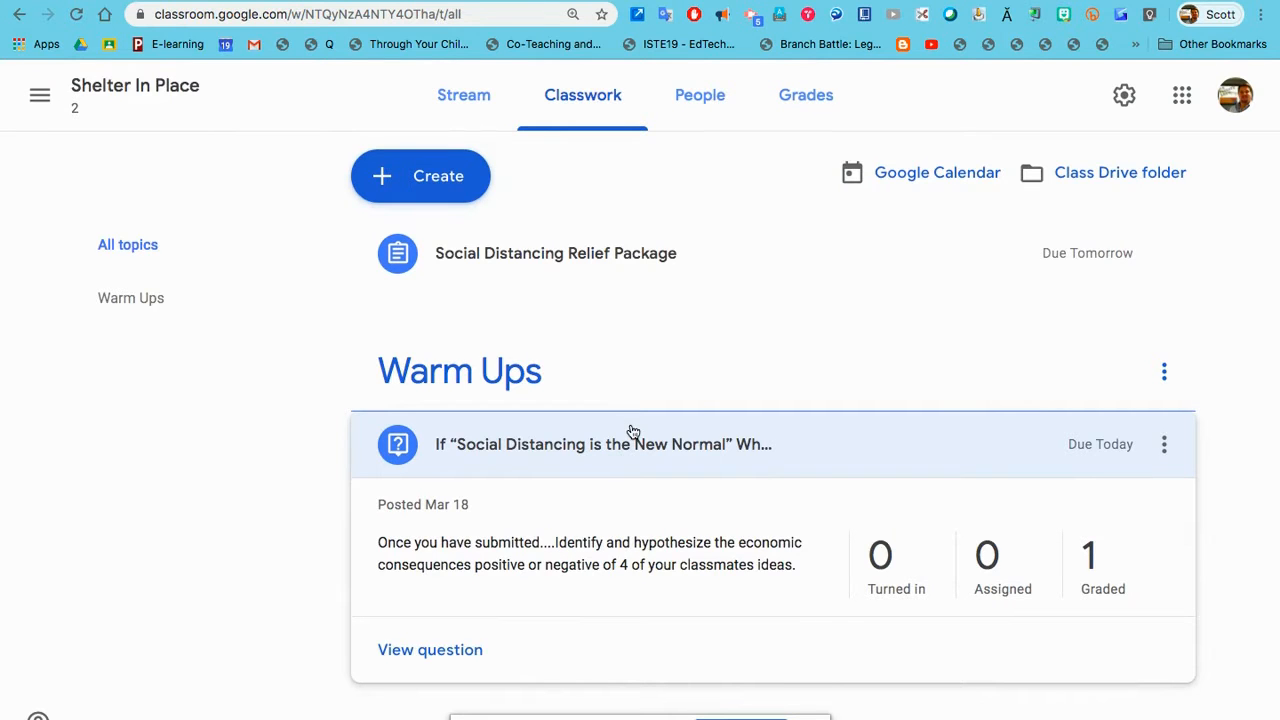
pyautogui.click(593, 264)
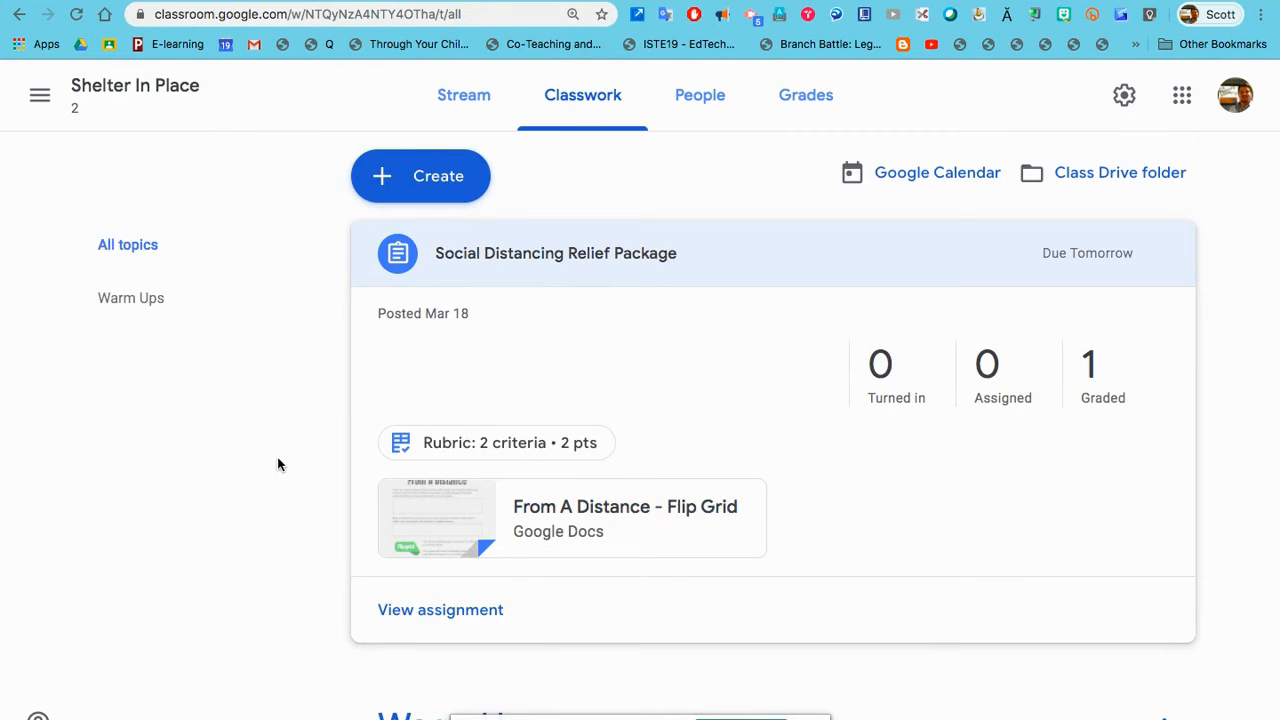
# Step: Create a new quiz assignment titled "Math"
pyautogui.click(420, 184)
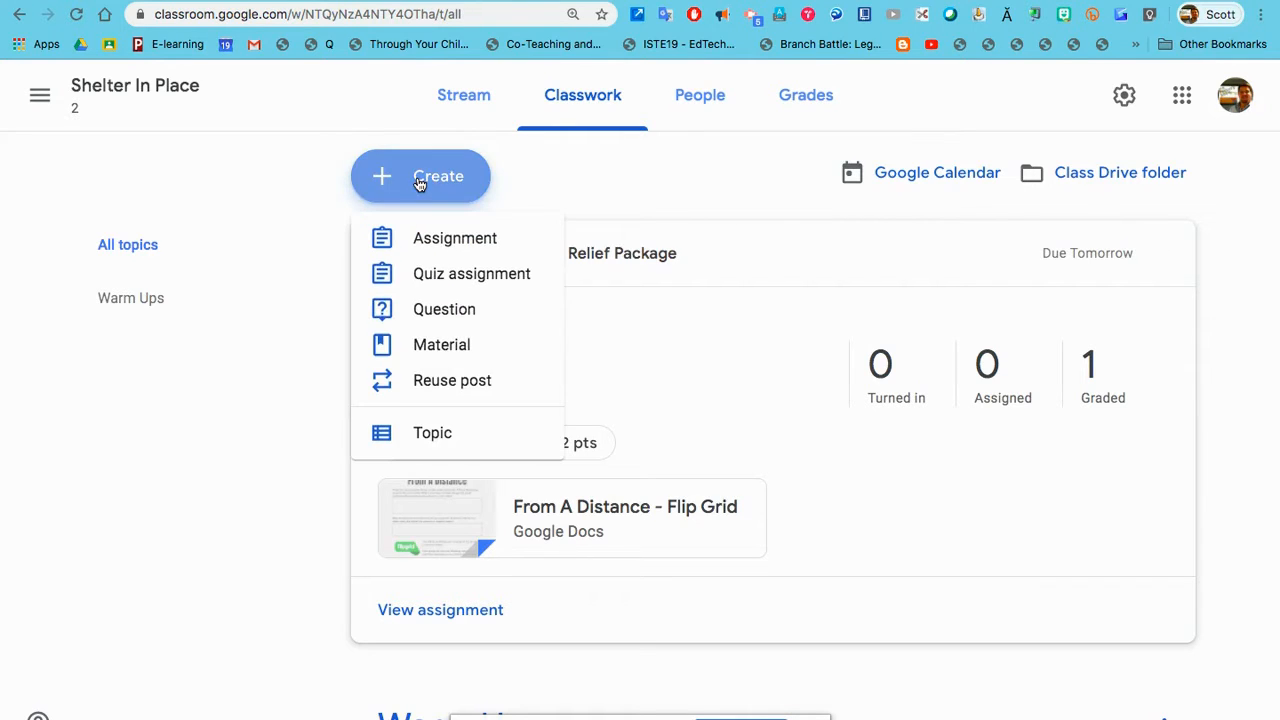
pyautogui.click(461, 284)
pyautogui.write('MAth')
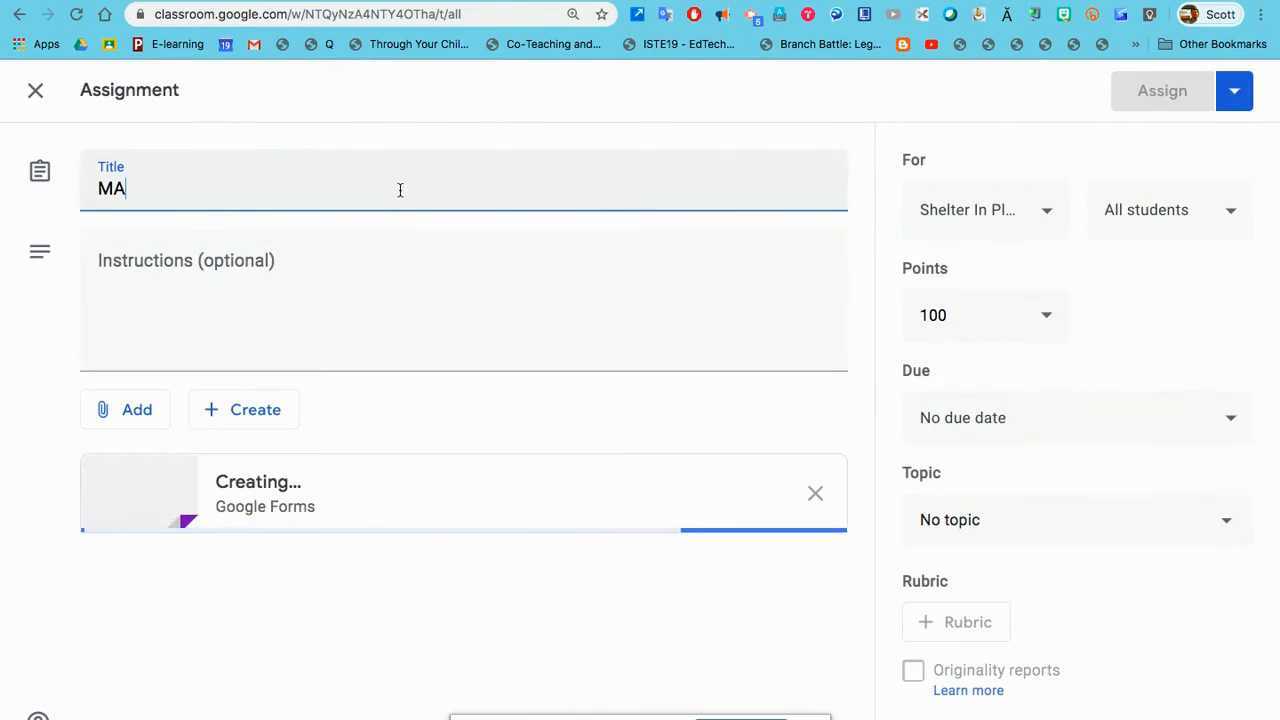
pyautogui.click(183, 205)
pyautogui.press('BackSpace')
pyautogui.press('BackSpace')
pyautogui.press('BackSpace')
pyautogui.write('ath')
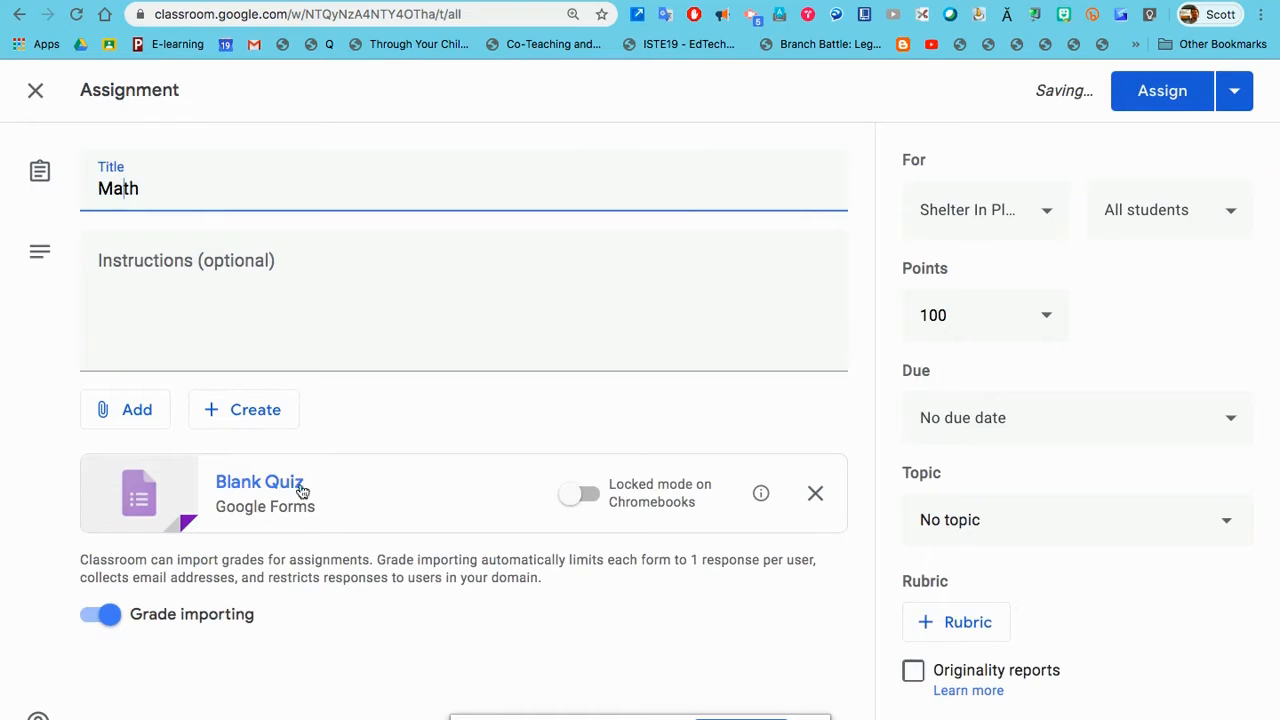
# Step: Open the attached quiz form, title it "Math Quiz" and enter the question "How many days in a week?"
pyautogui.click(262, 483)
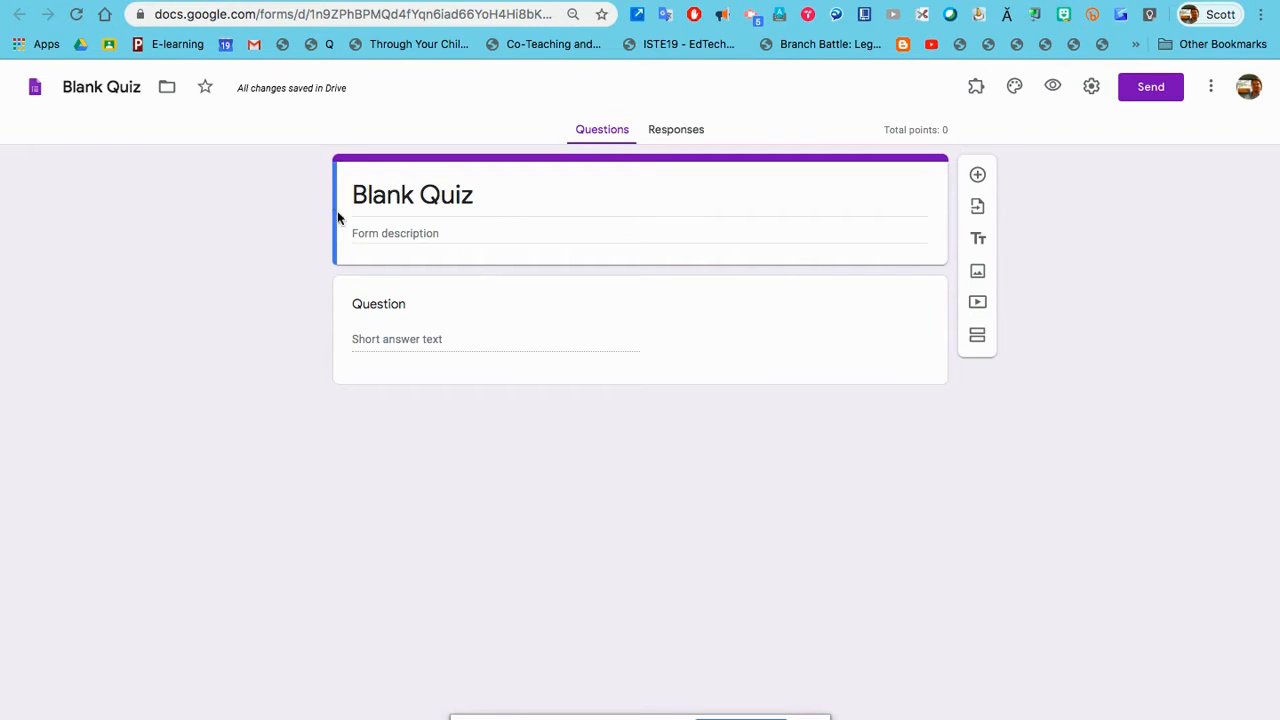
pyautogui.click(369, 183)
pyautogui.doubleClick(380, 186)
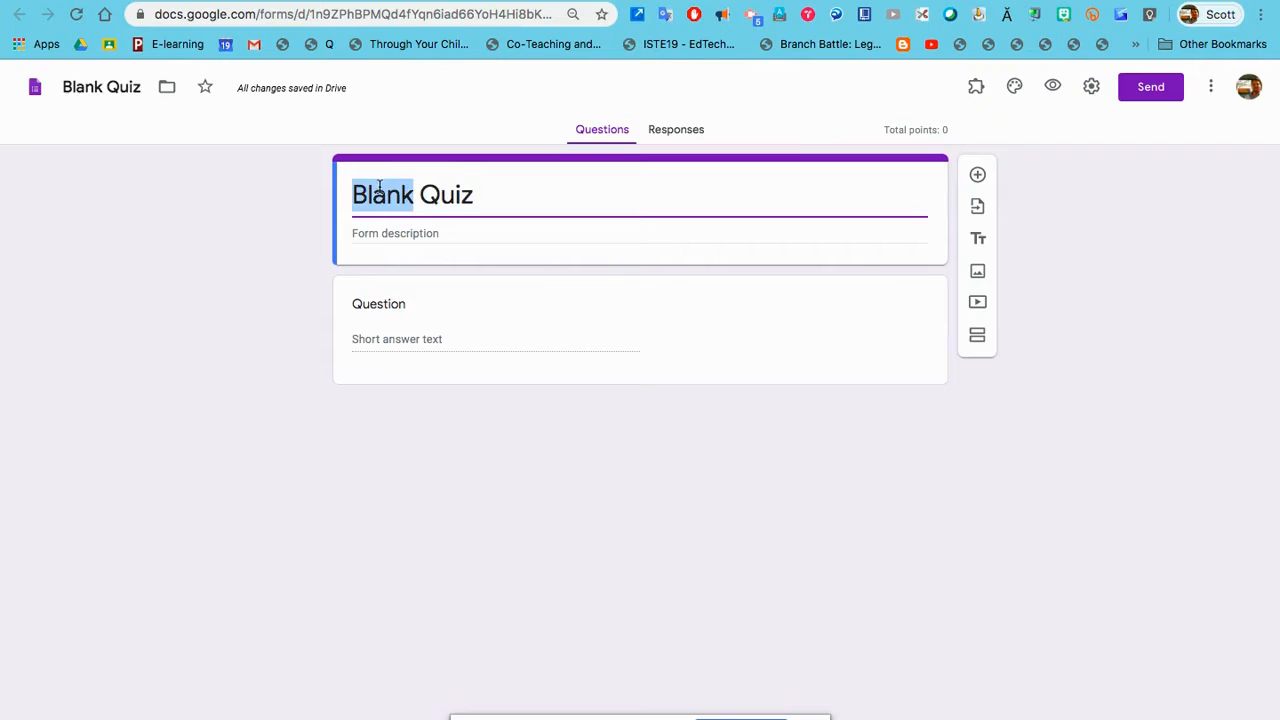
pyautogui.write('Math')
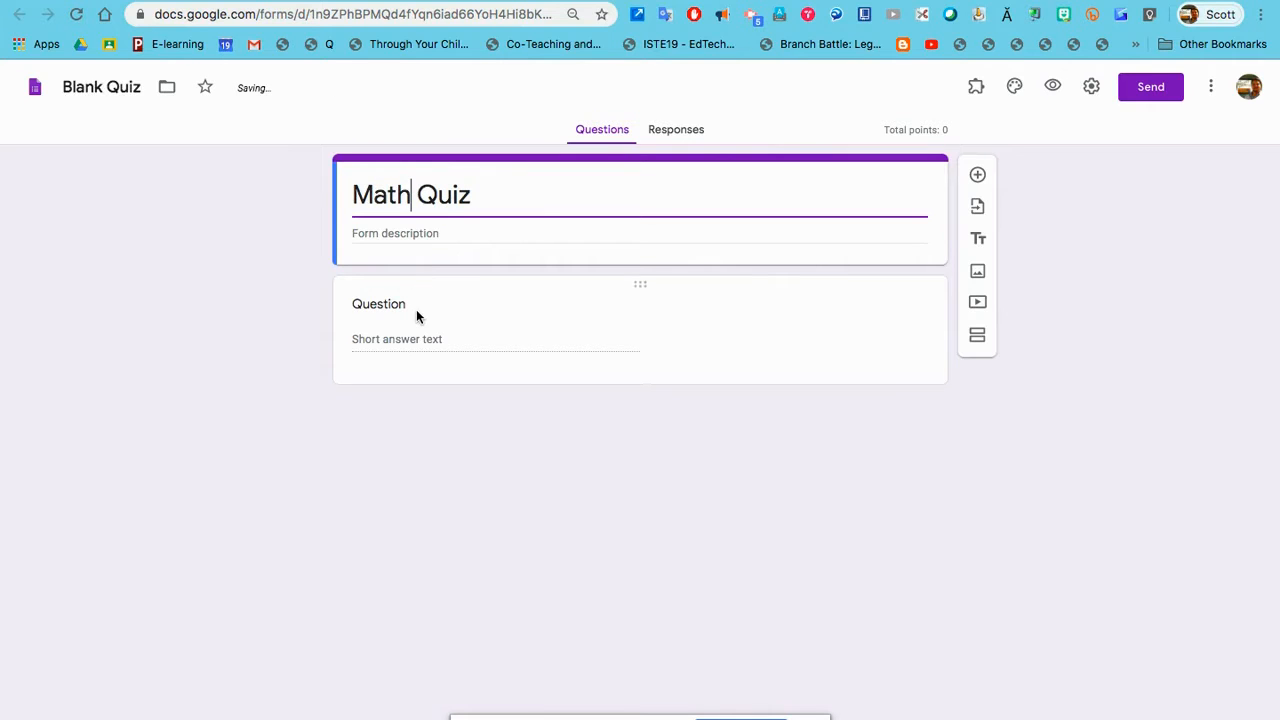
pyautogui.click(416, 309)
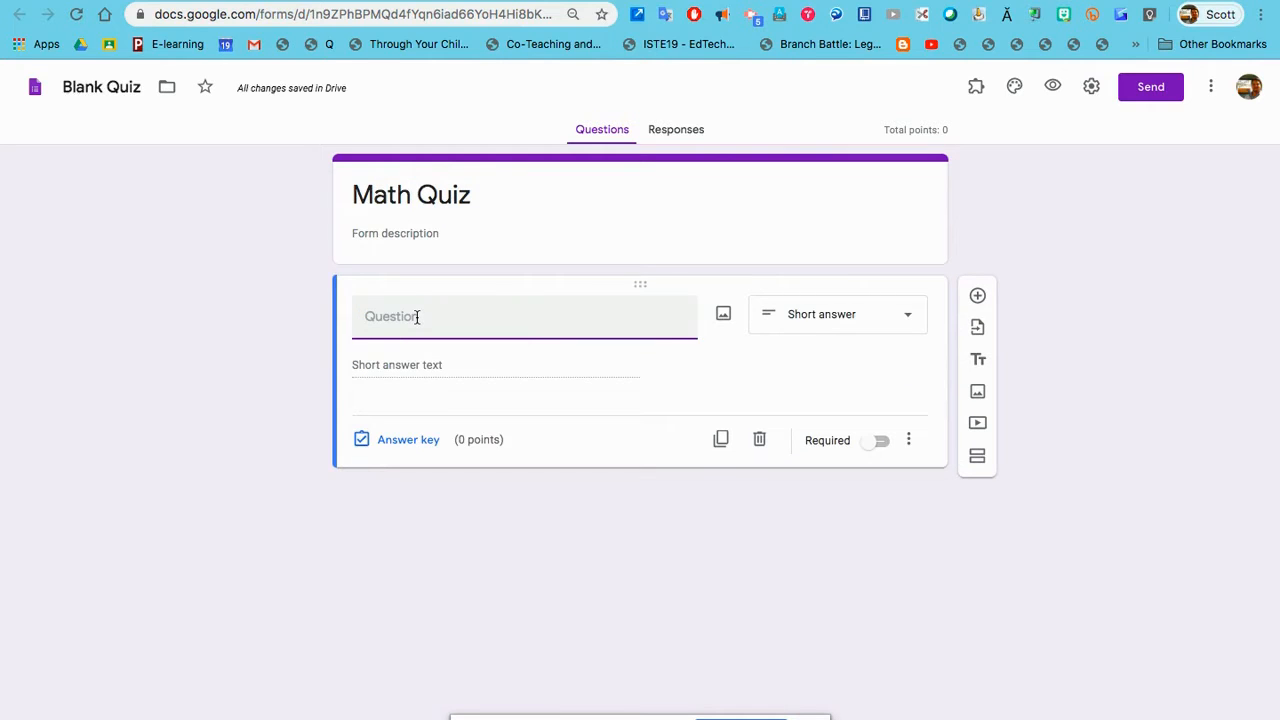
pyautogui.write('How many days in a week?')
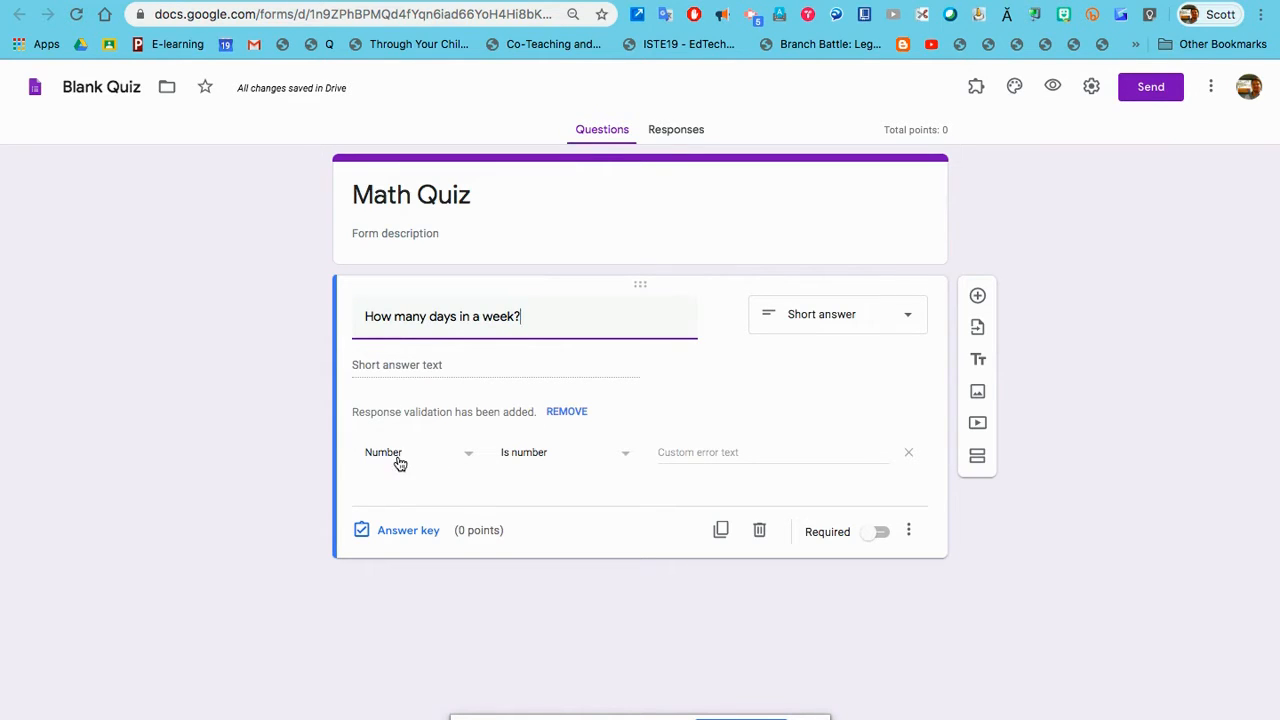
# Step: Try the Multiple choice type for the days-in-a-week question and return it to Short answer
pyautogui.click(845, 323)
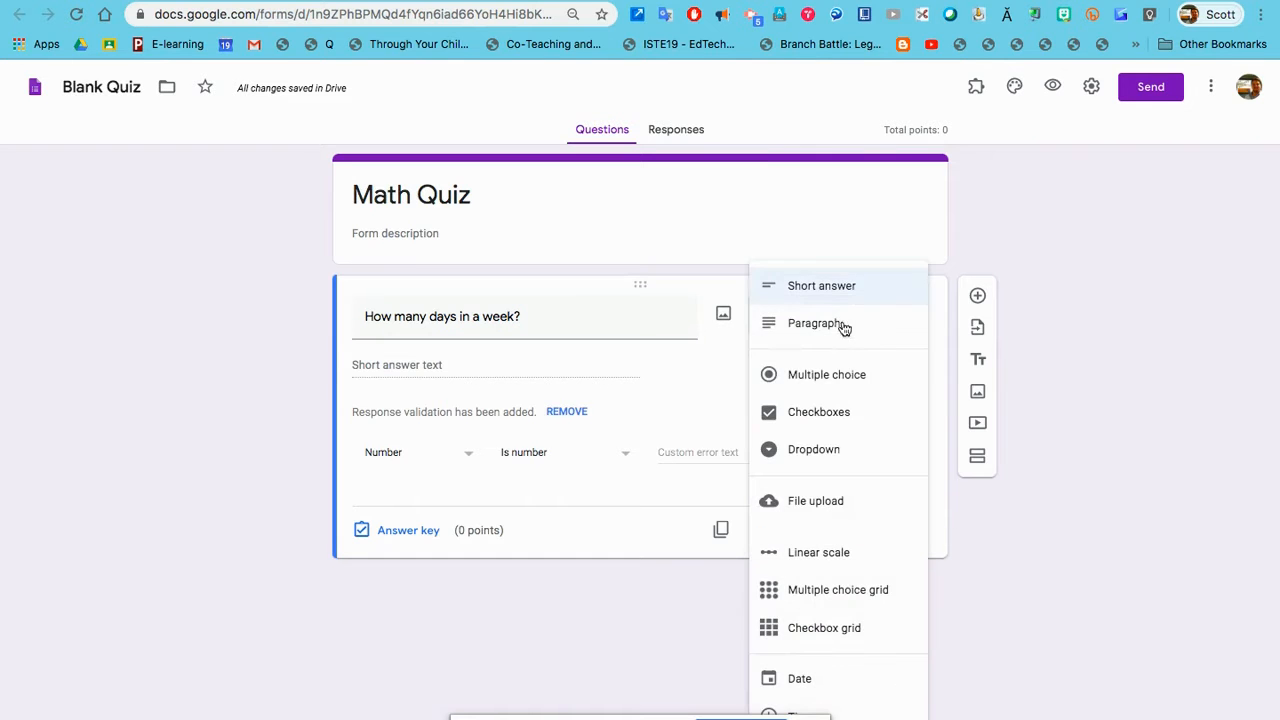
pyautogui.click(843, 380)
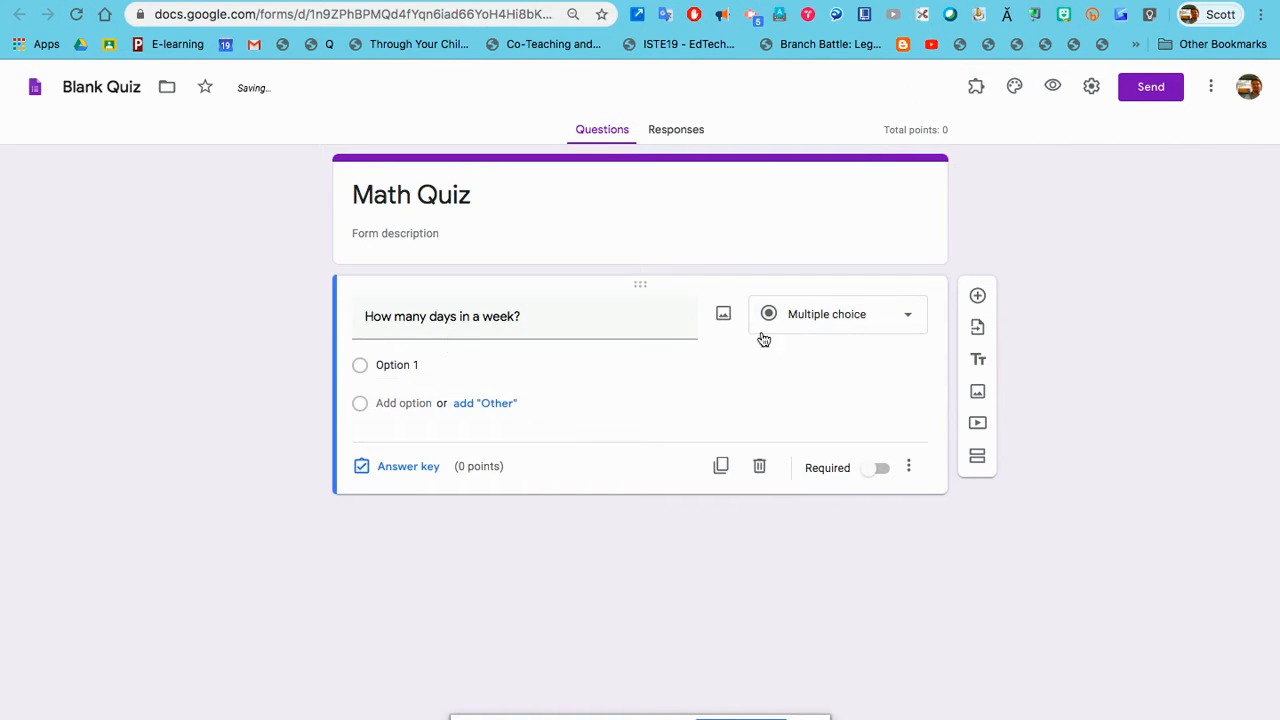
pyautogui.click(810, 322)
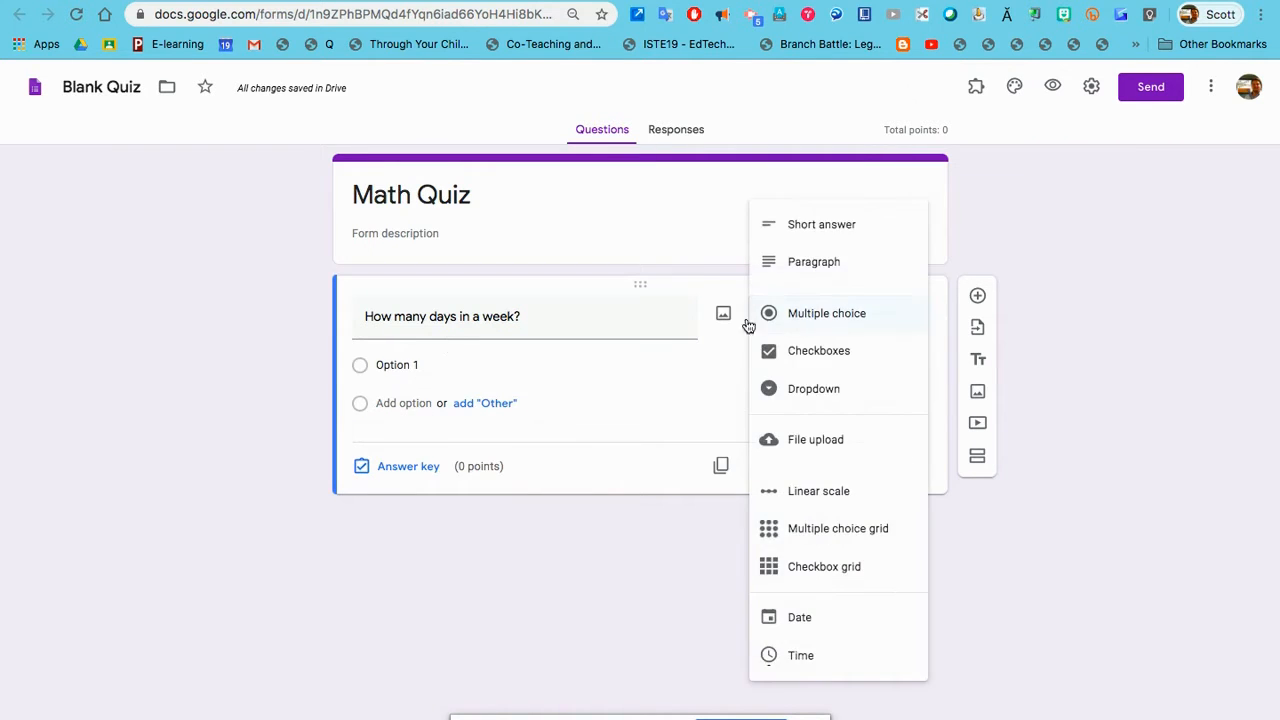
pyautogui.click(791, 229)
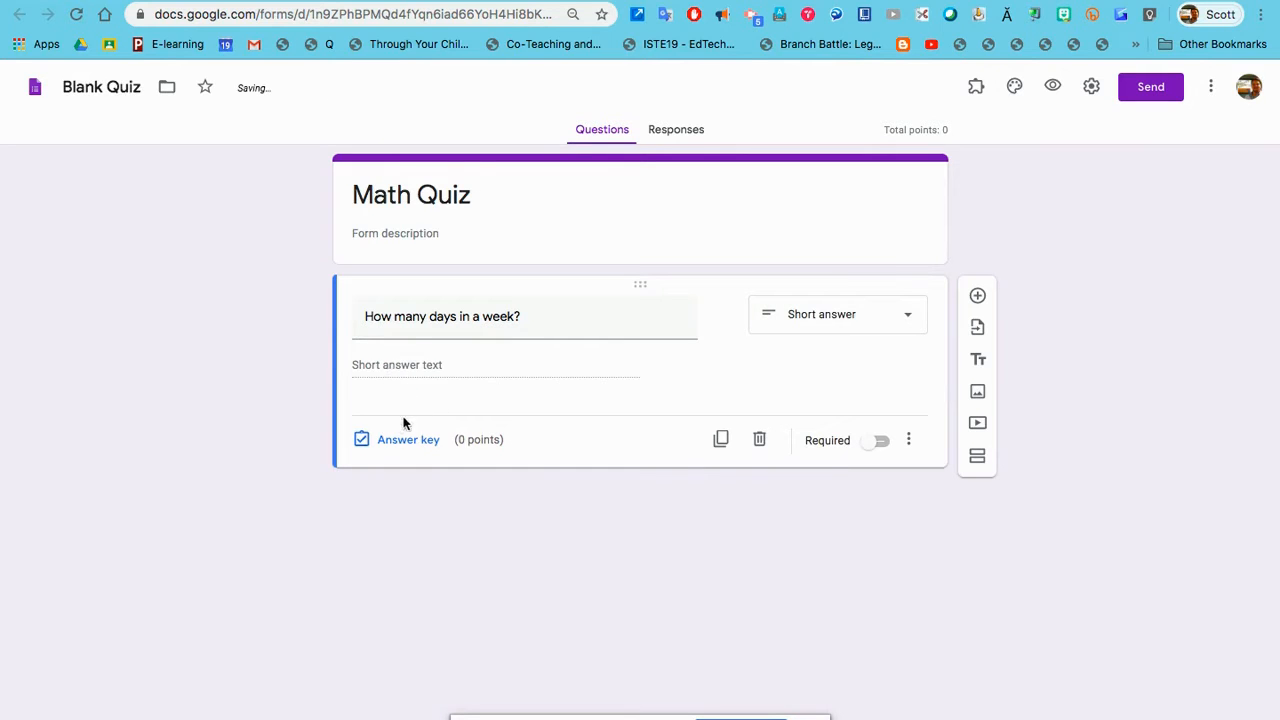
# Step: Add response validation to the question, using the Number type with the Is number condition
pyautogui.click(908, 439)
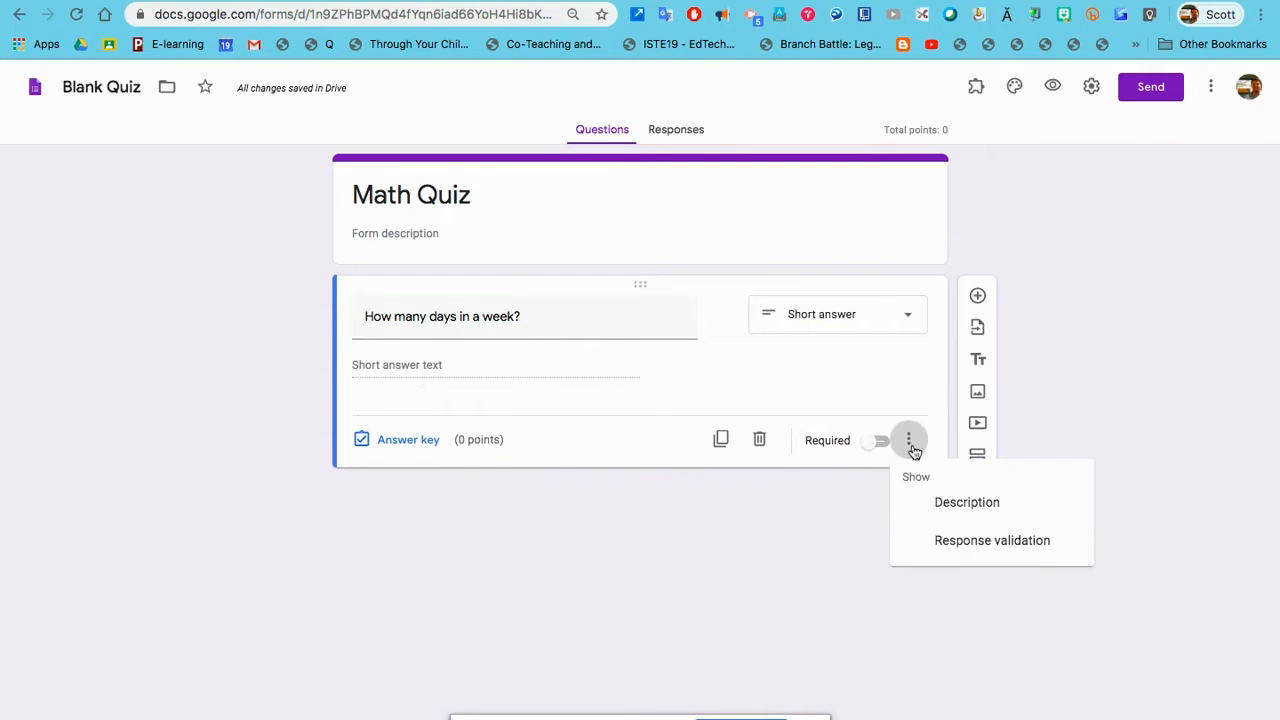
pyautogui.click(952, 537)
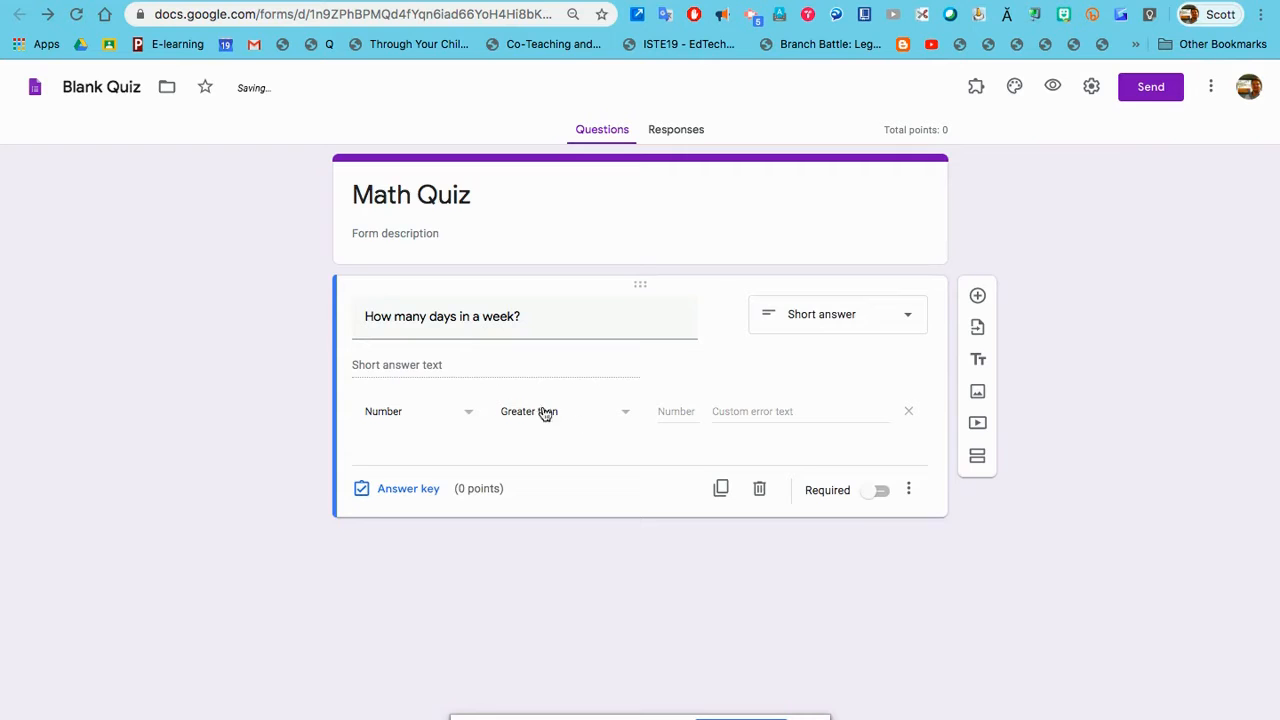
pyautogui.click(621, 418)
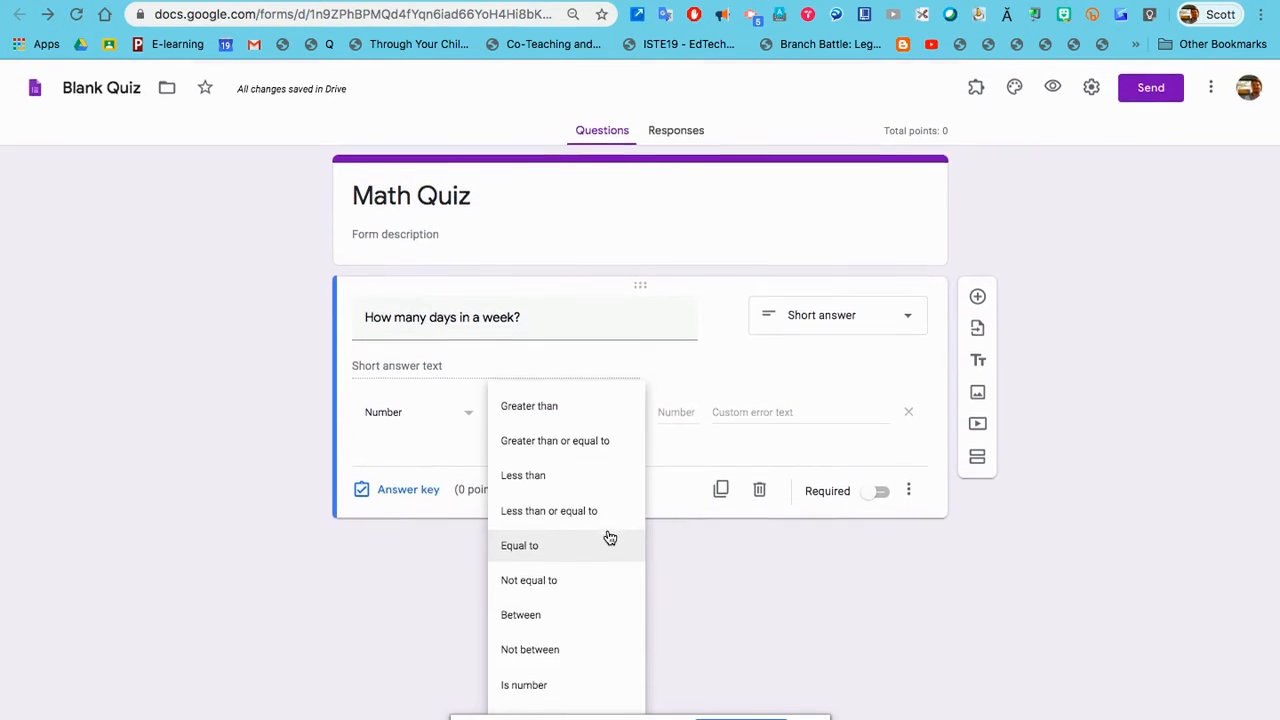
pyautogui.click(594, 684)
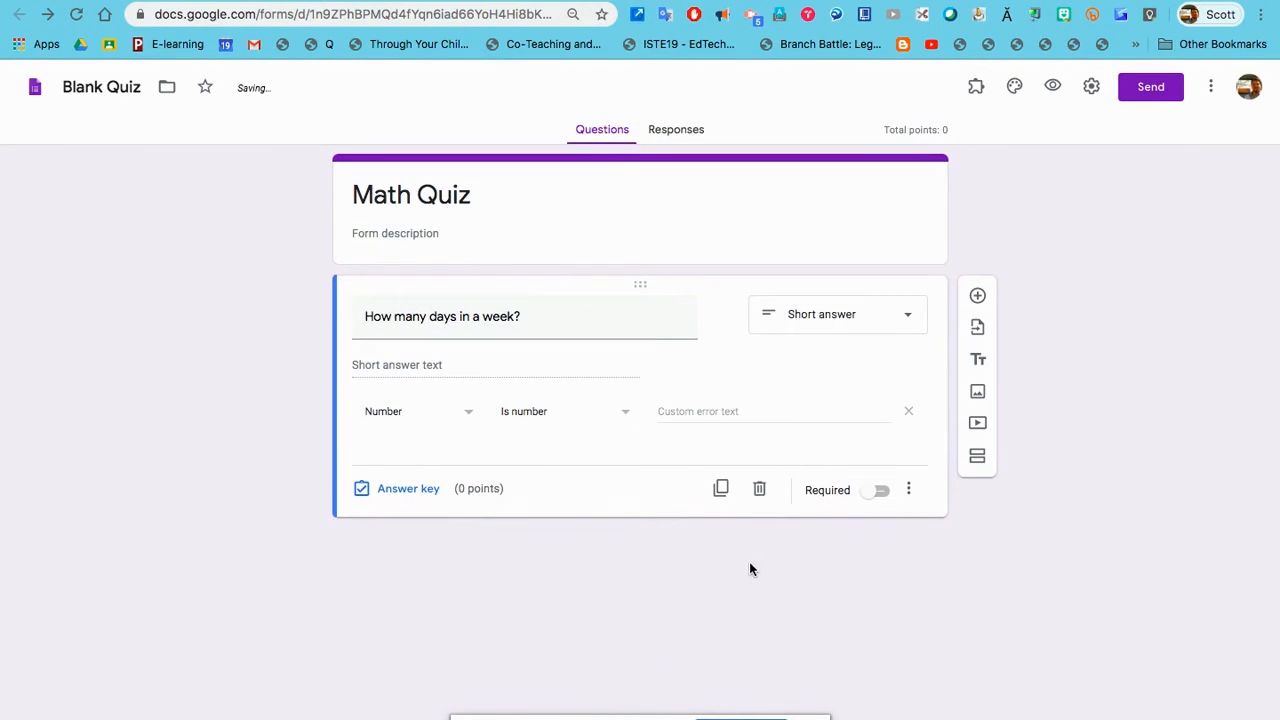
# Step: Add 7 as the correct answer in the question's answer key
pyautogui.click(388, 494)
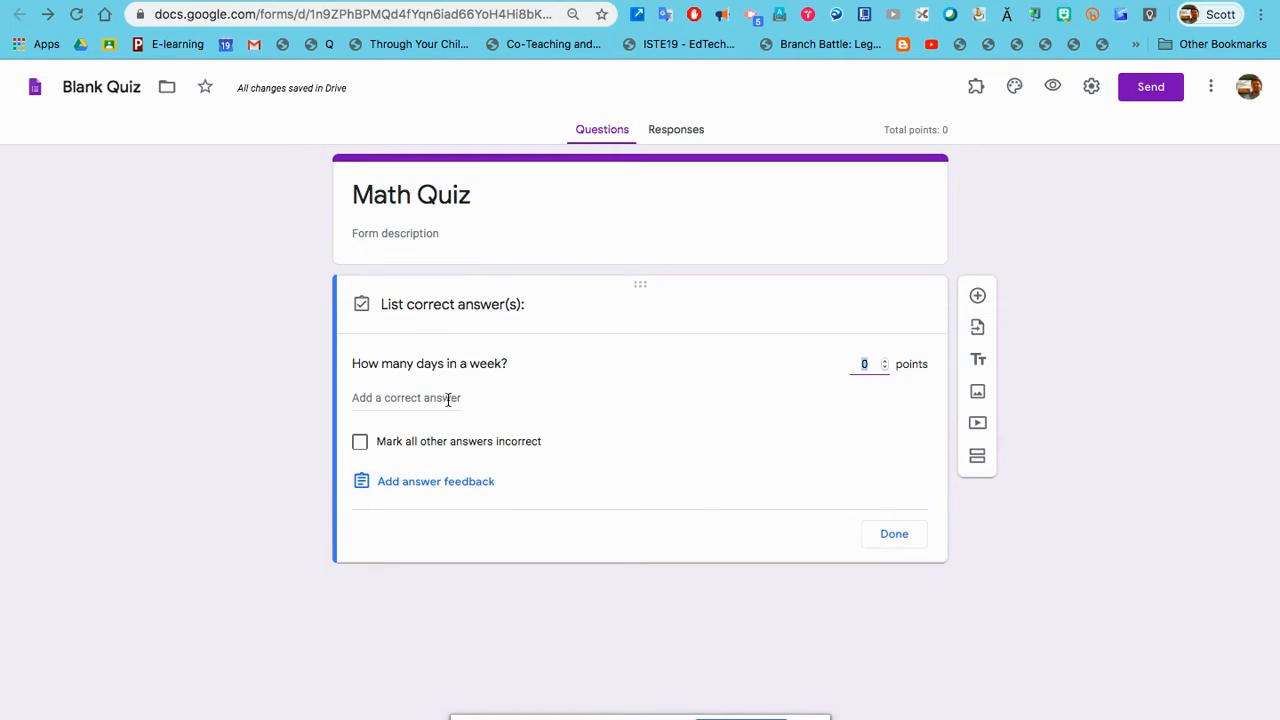
pyautogui.click(448, 399)
pyautogui.write('7')
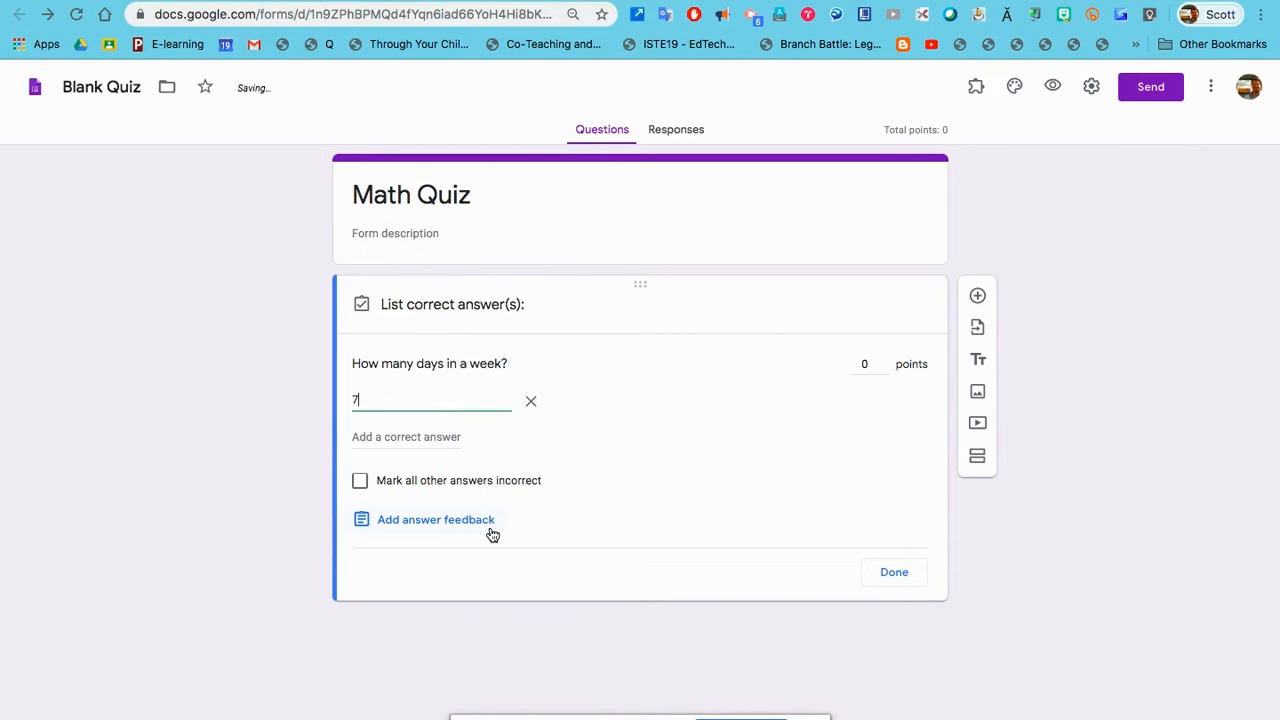
pyautogui.click(266, 509)
# Step: Save the answer feedback "Please try again? 5 days during the week 2 weekend days...." and set the question to 10 points
pyautogui.click(437, 520)
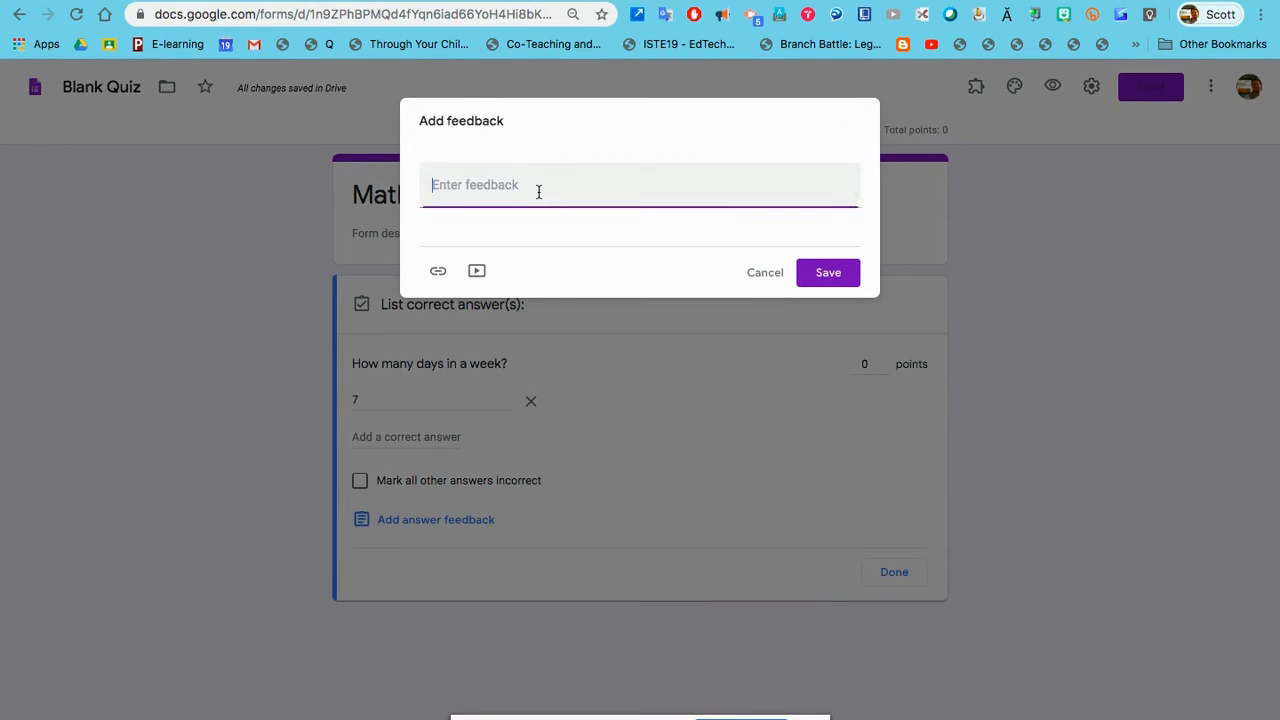
pyautogui.write('Please try again? 5 days duri')
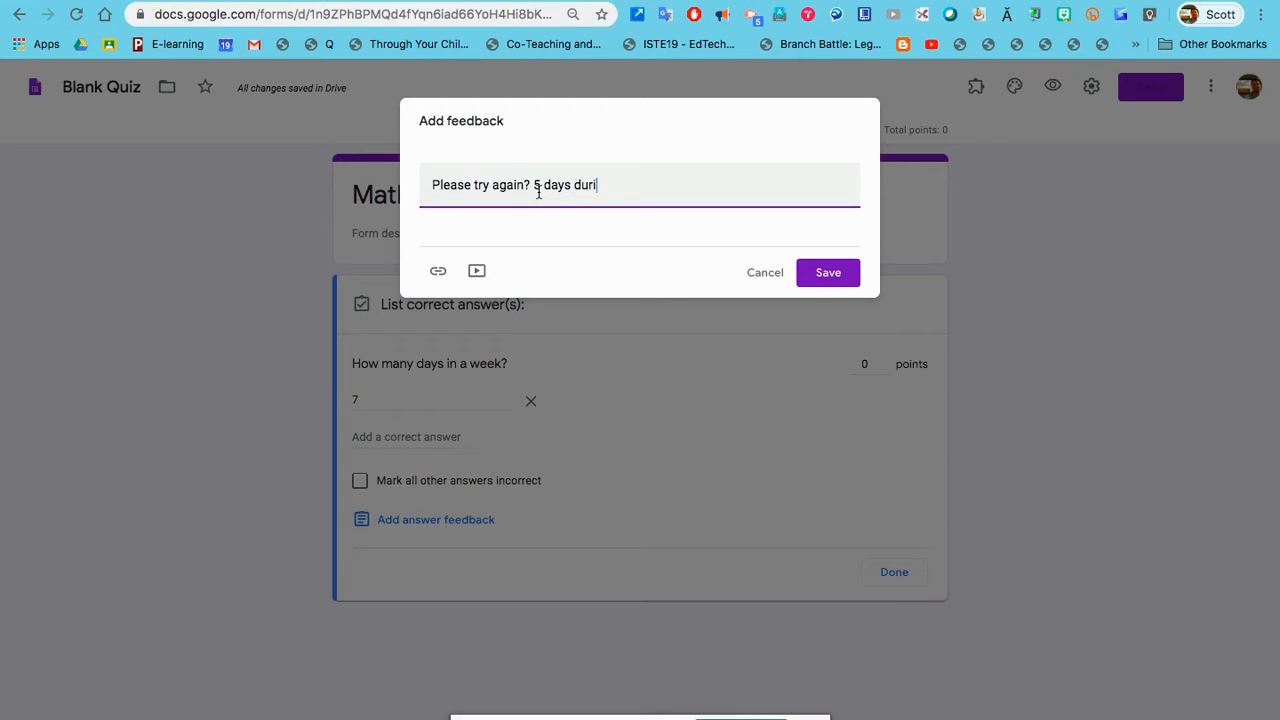
pyautogui.write('ng the week 2 weekend days')
pyautogui.press('BackSpace')
pyautogui.write('ys')
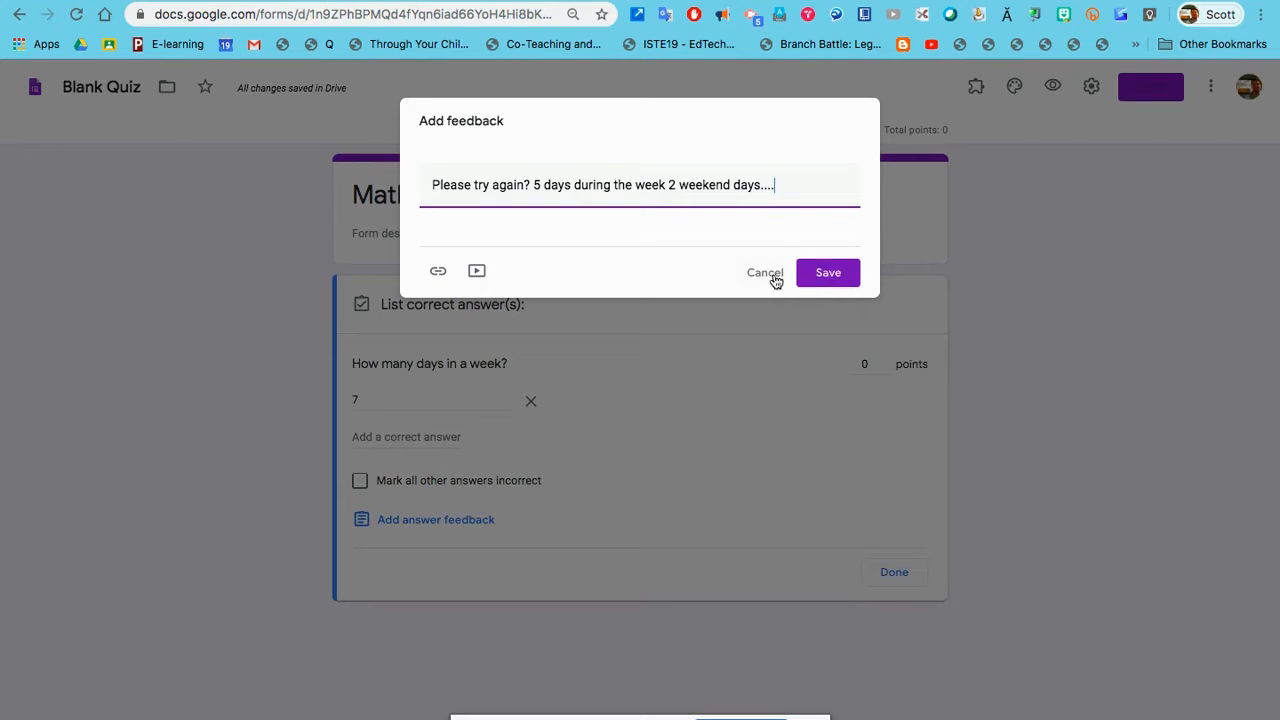
pyautogui.click(826, 272)
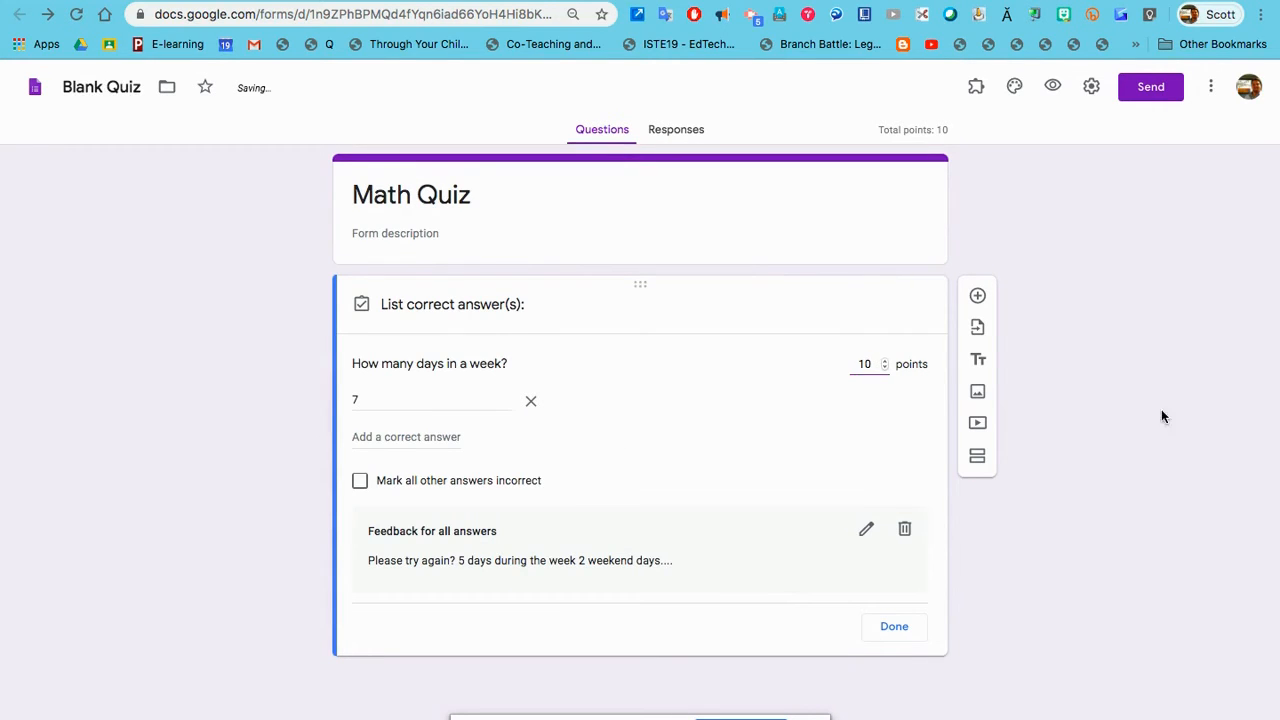
# Step: Review the form's quiz settings for locked mode, grade release and what respondents can see, and save them
pyautogui.click(1092, 87)
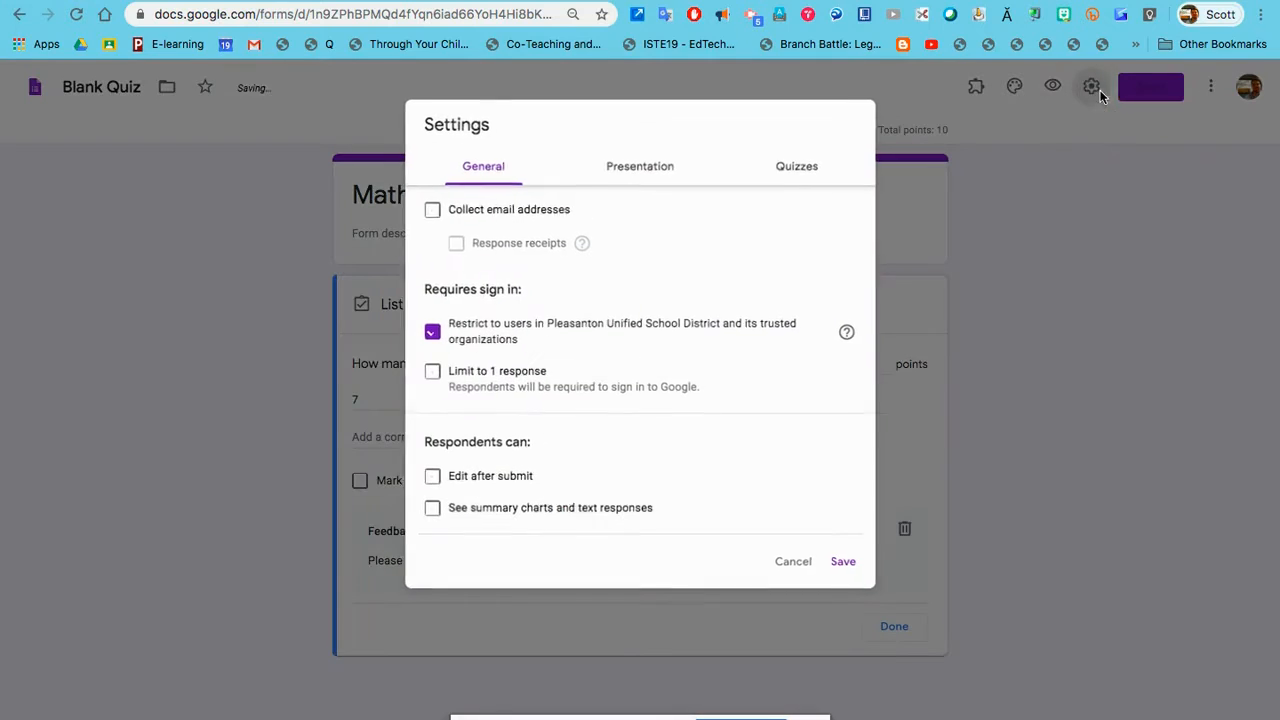
pyautogui.click(800, 170)
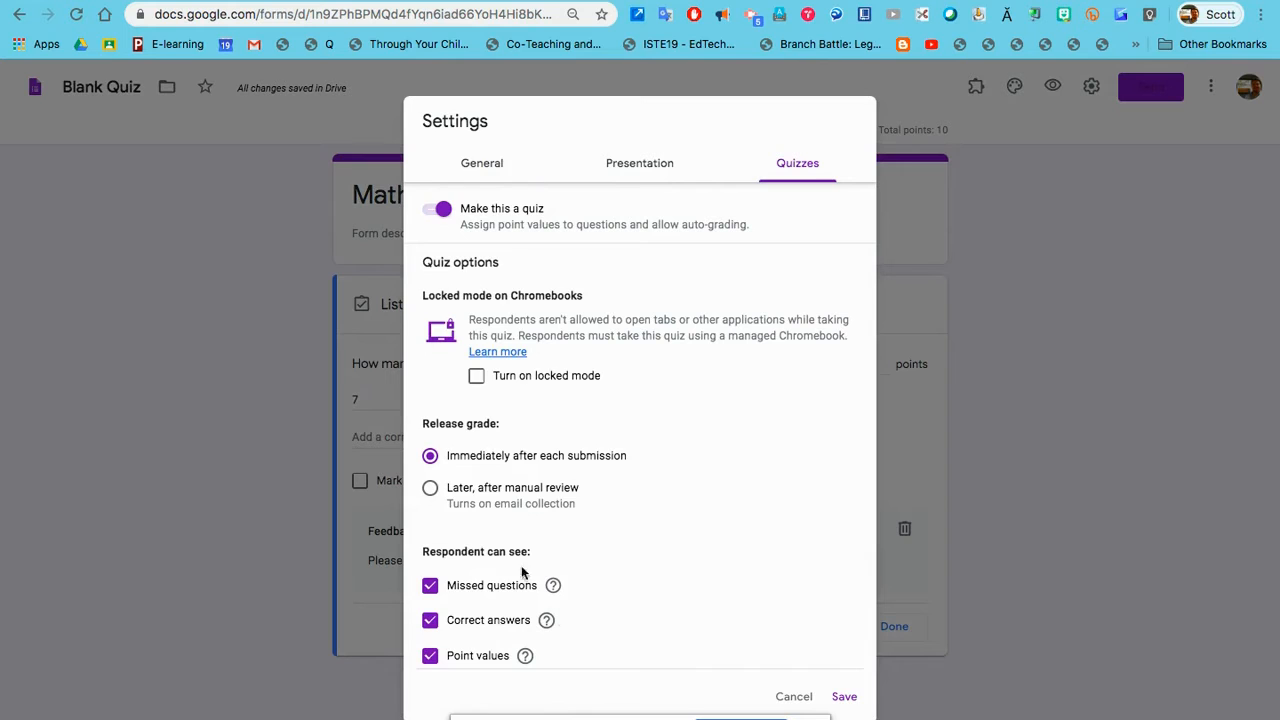
pyautogui.scroll(-2, 496, 578)
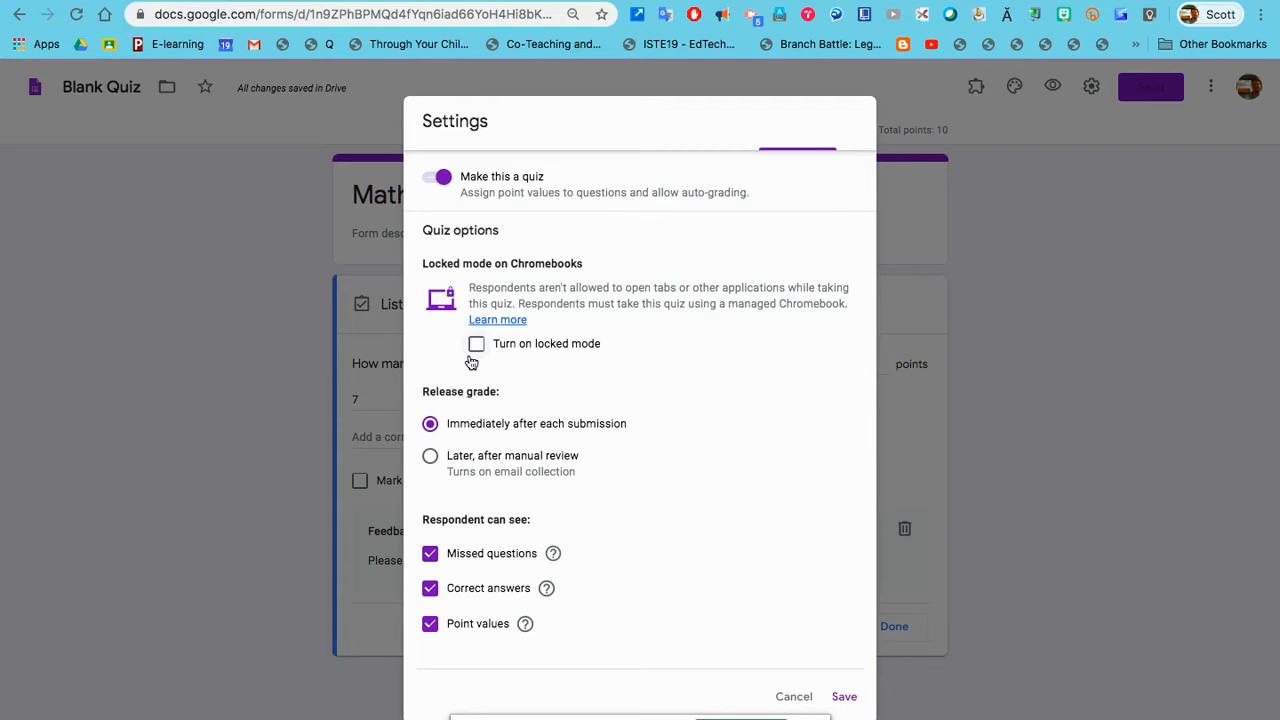
pyautogui.click(845, 698)
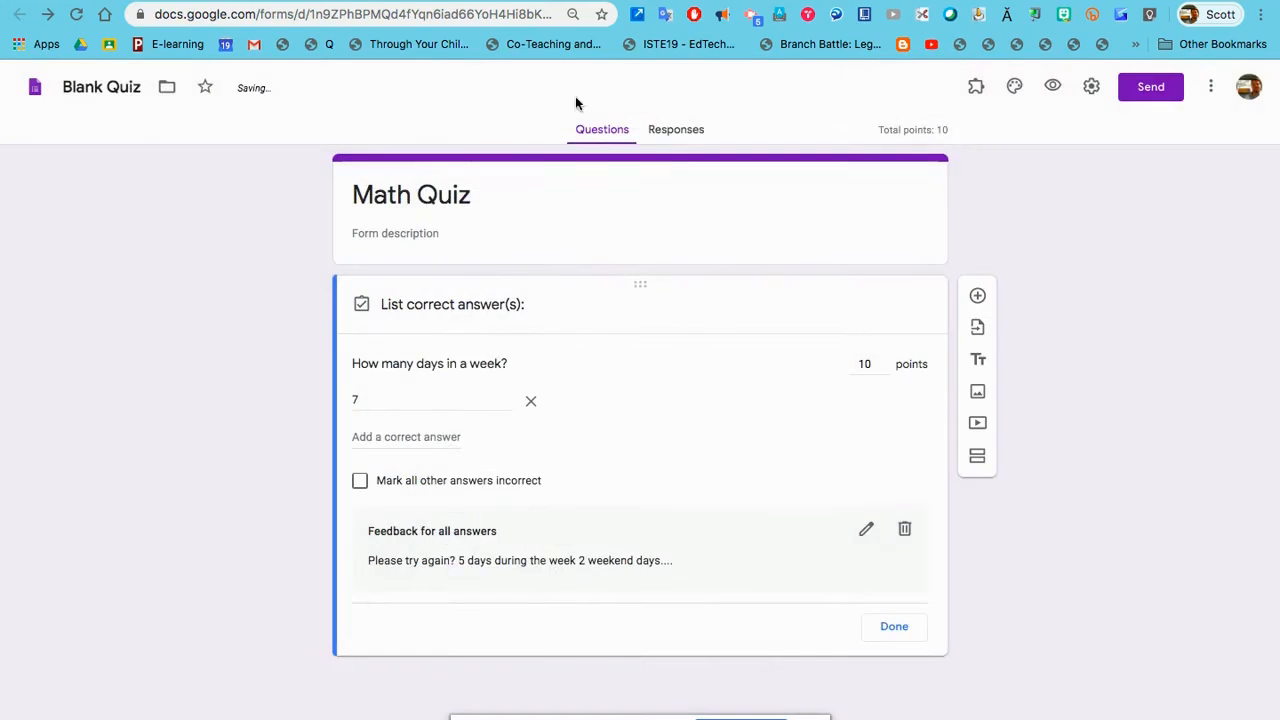
# Step: Return to the Classroom assignment and replace the Blank Quiz attachment with "Copy of M6 Practice 7.08" from Google Drive
pyautogui.click(812, 2)
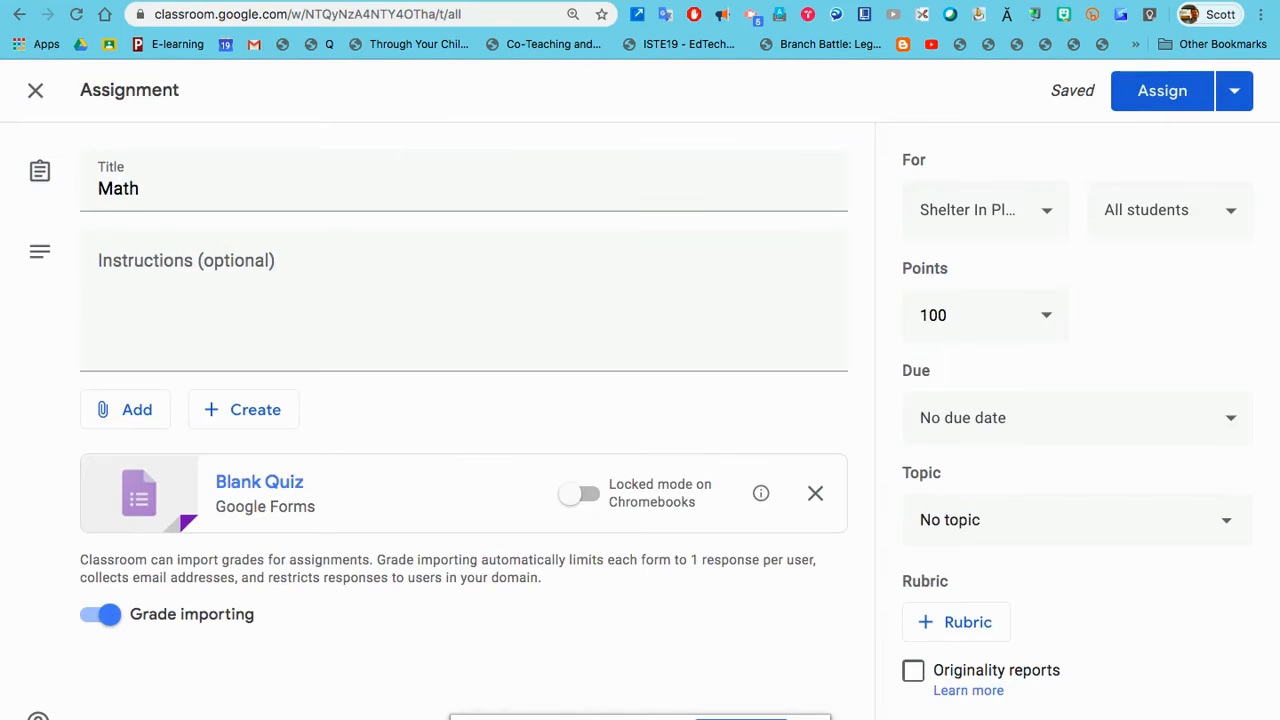
pyautogui.click(815, 493)
pyautogui.click(118, 413)
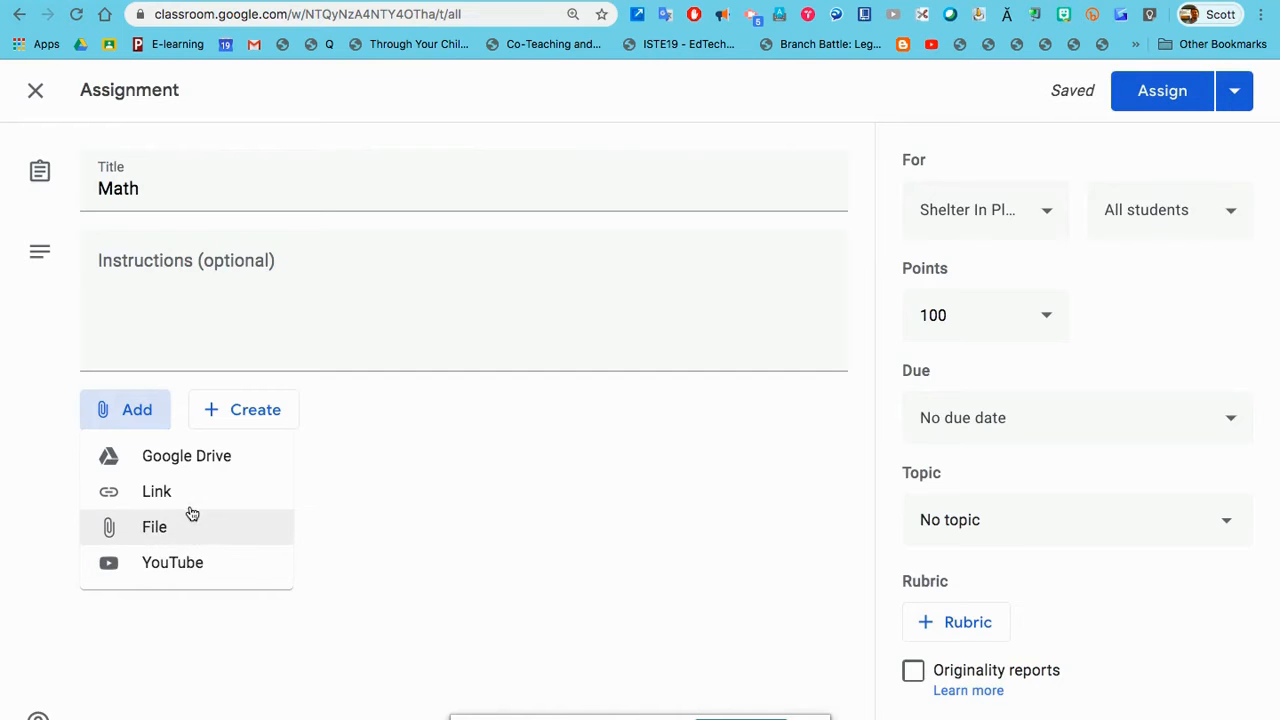
pyautogui.click(188, 468)
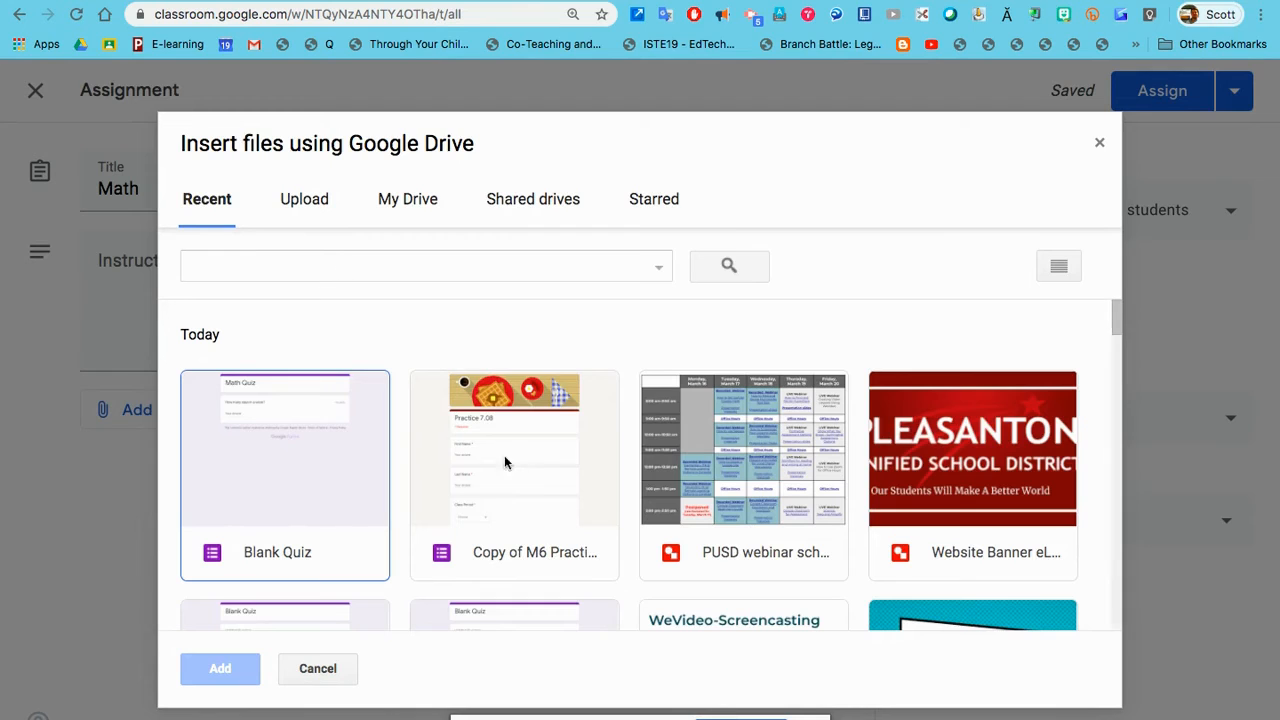
pyautogui.click(497, 428)
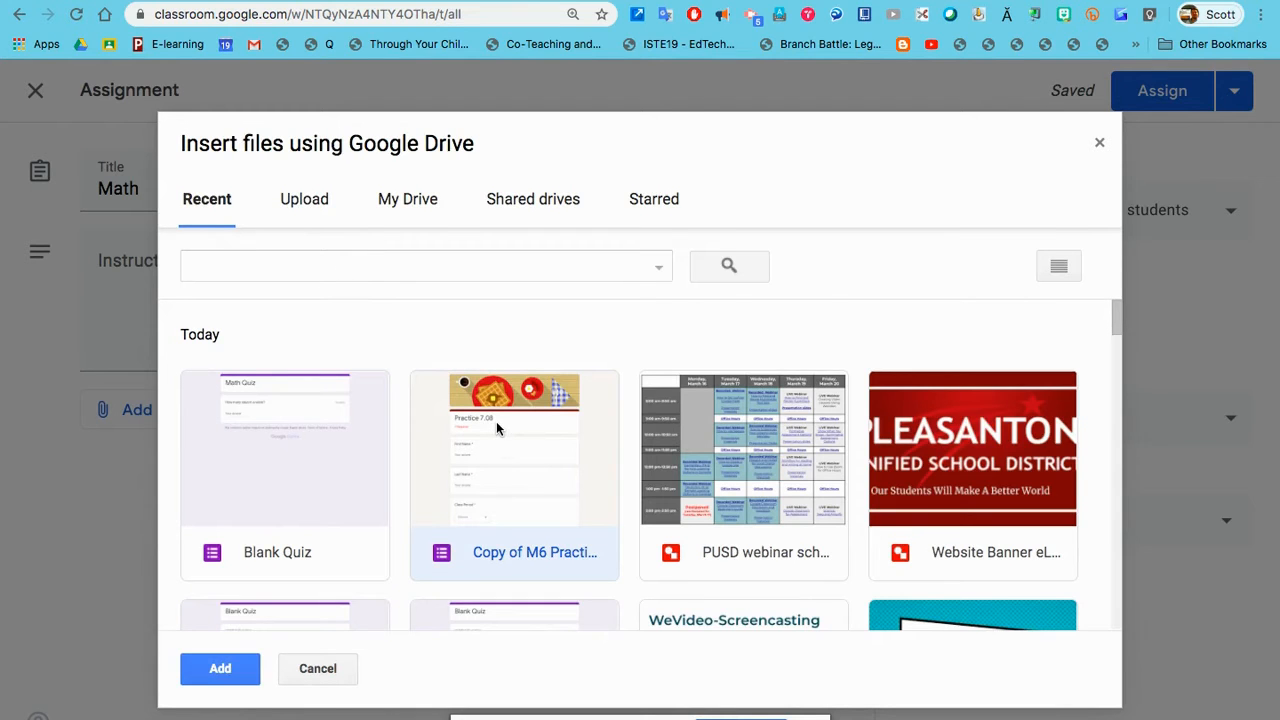
pyautogui.click(222, 669)
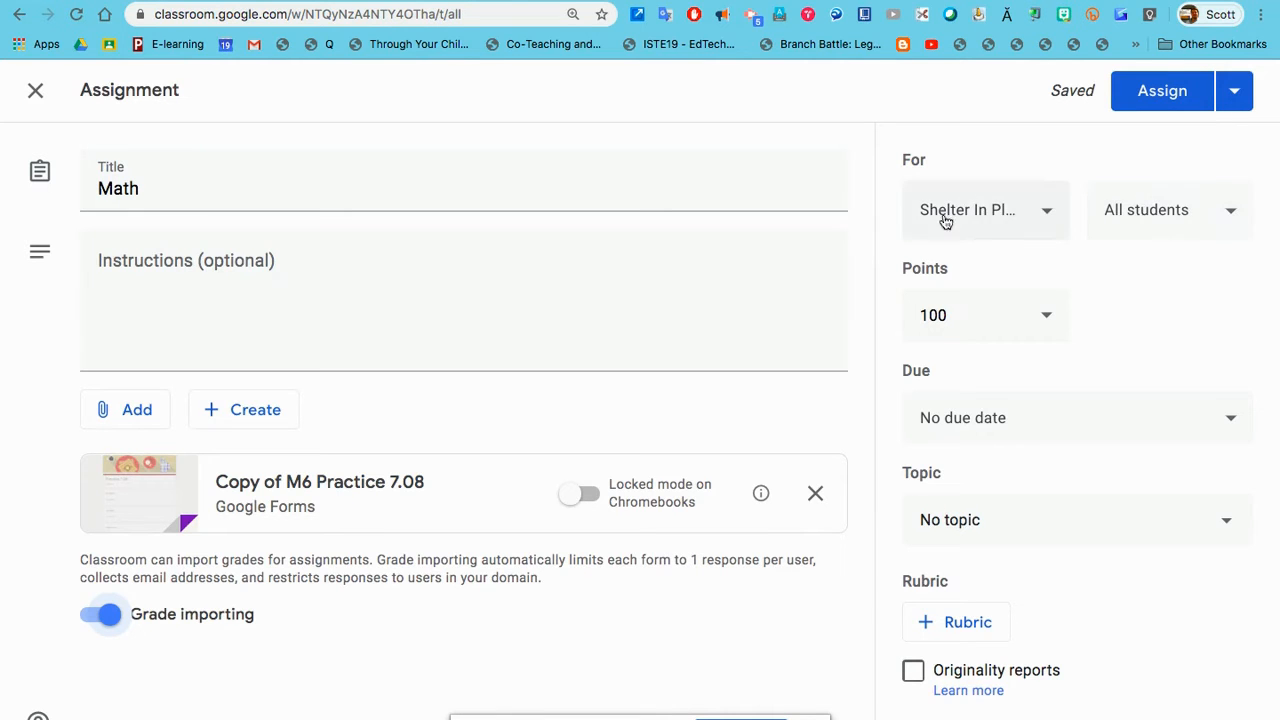
# Step: Look through the classes that the assignment can be posted to
pyautogui.click(1035, 217)
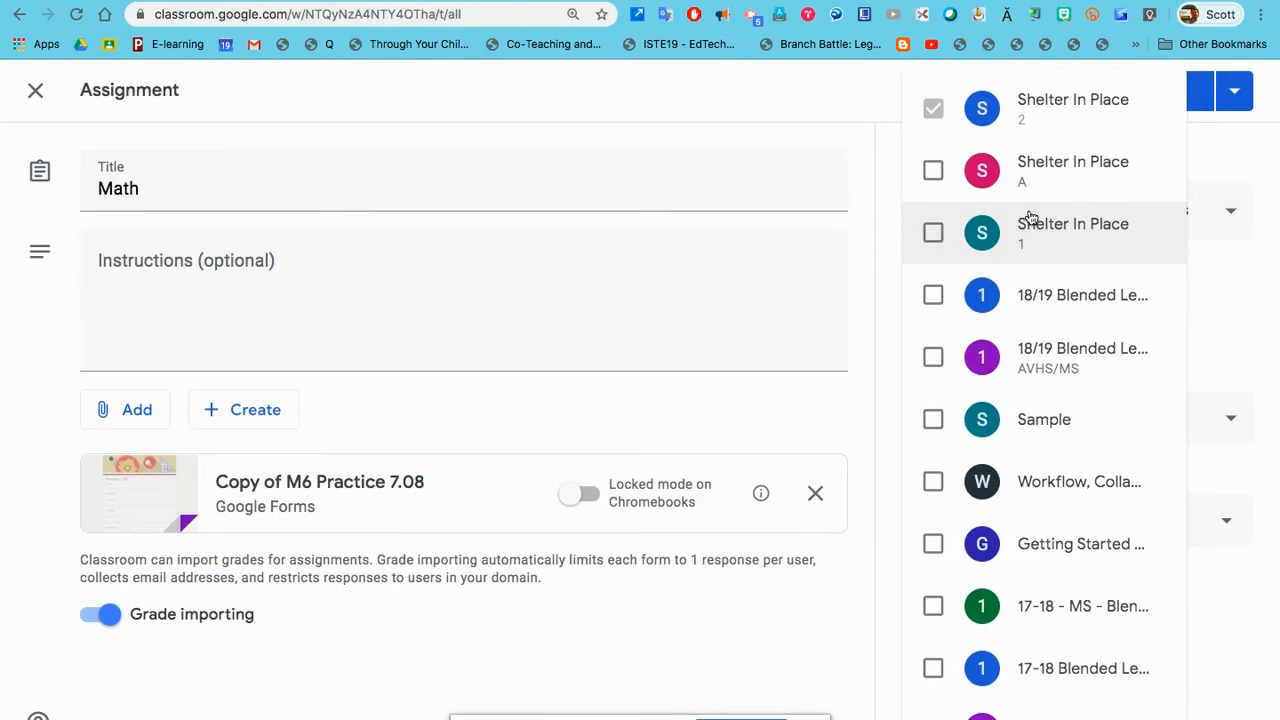
pyautogui.click(1213, 316)
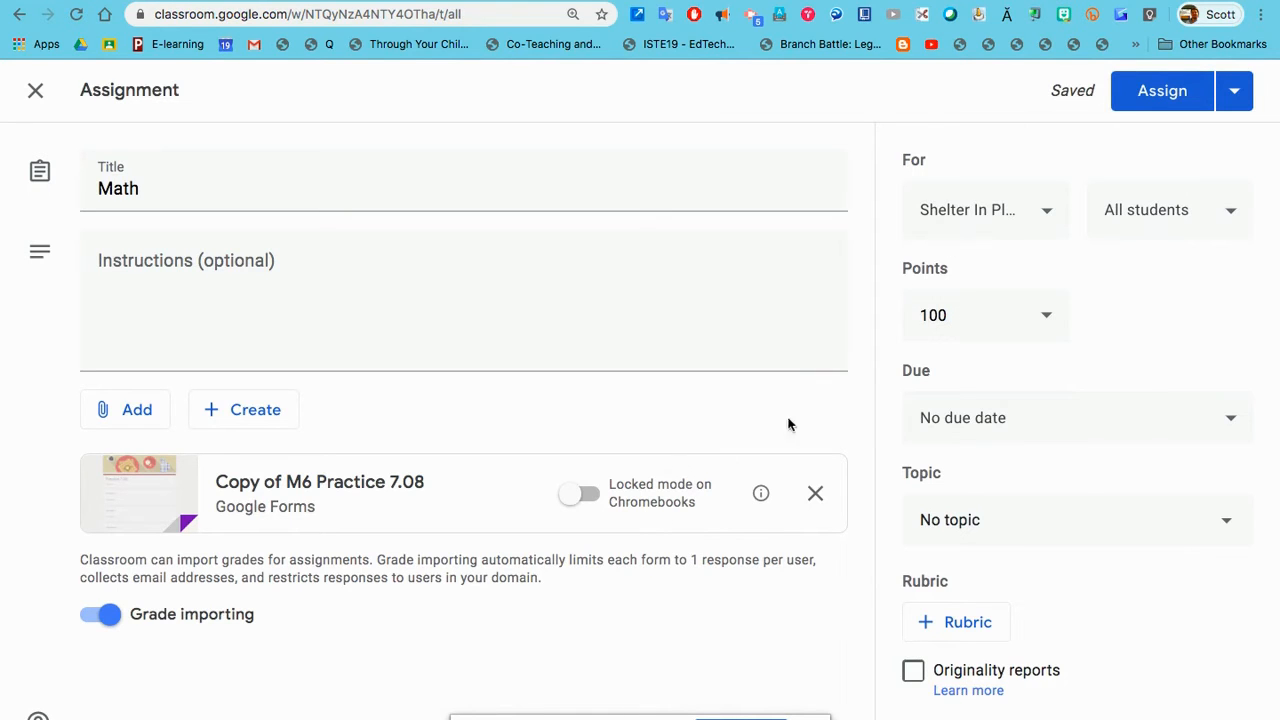
# Step: Set the assignment's due date to Mar 20, 2020, assign it to the class, and expand Math in the classwork list
pyautogui.click(1003, 417)
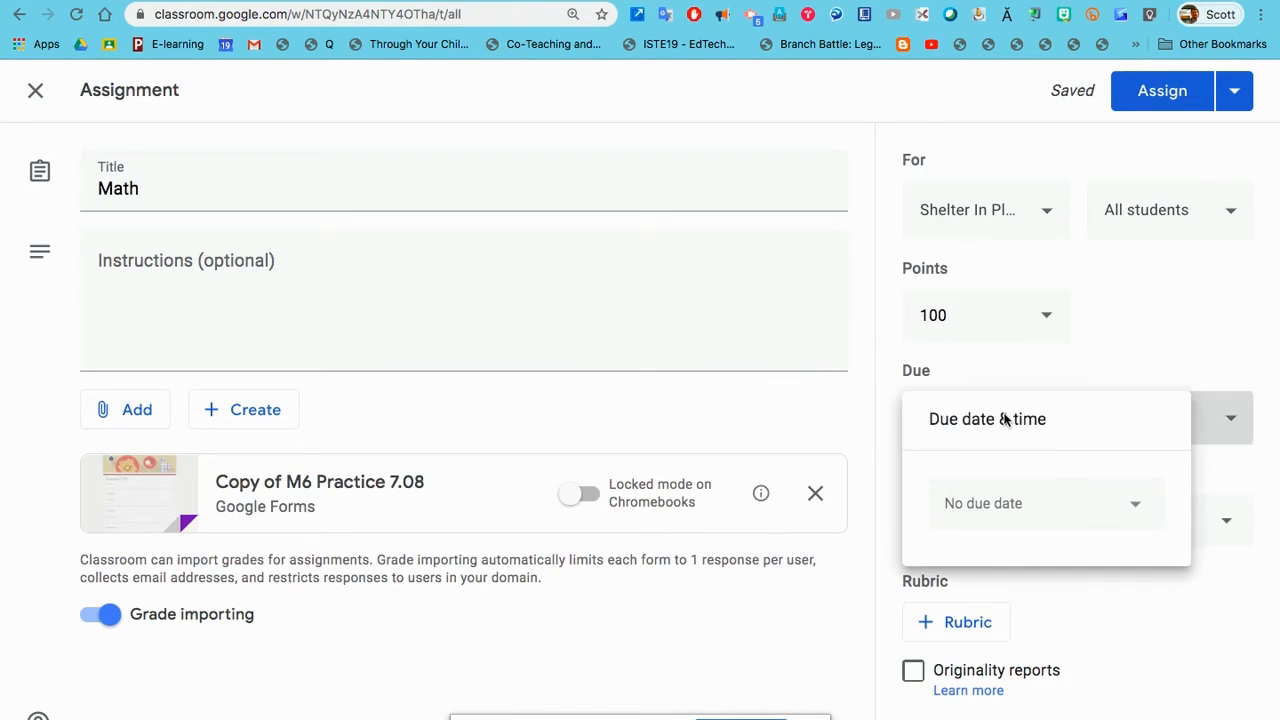
pyautogui.click(1037, 495)
pyautogui.click(1127, 390)
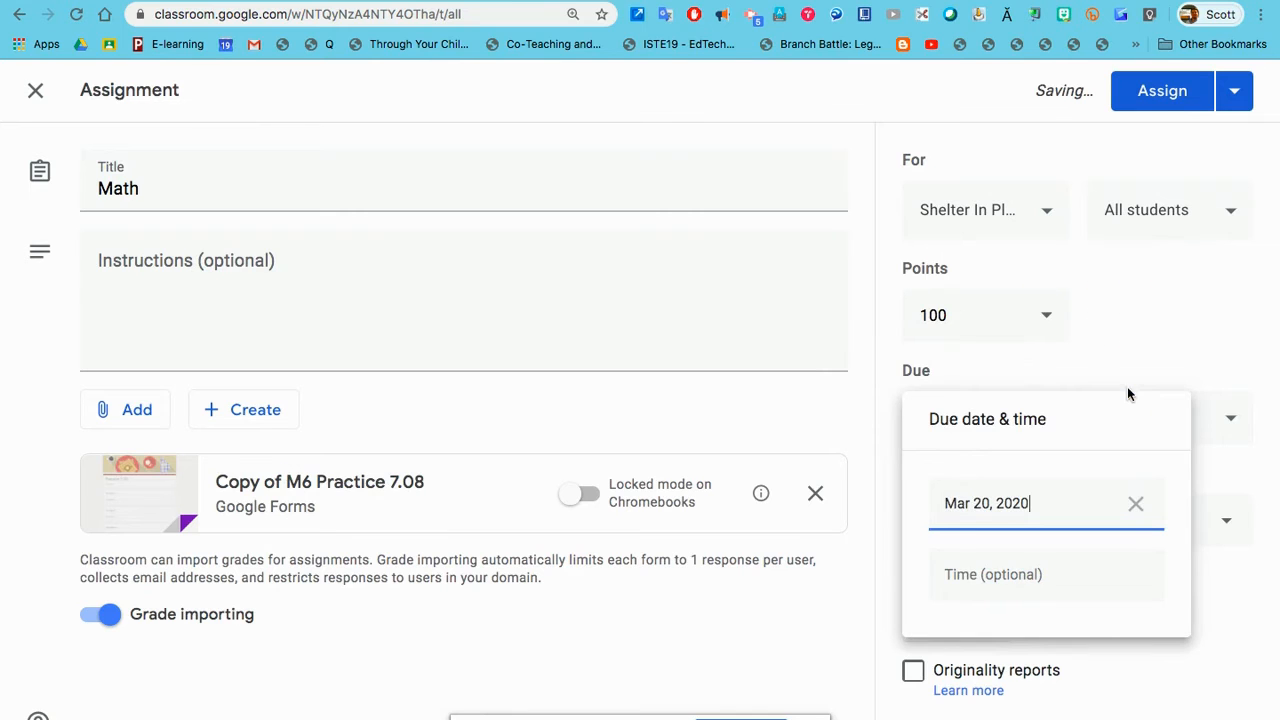
pyautogui.click(1208, 614)
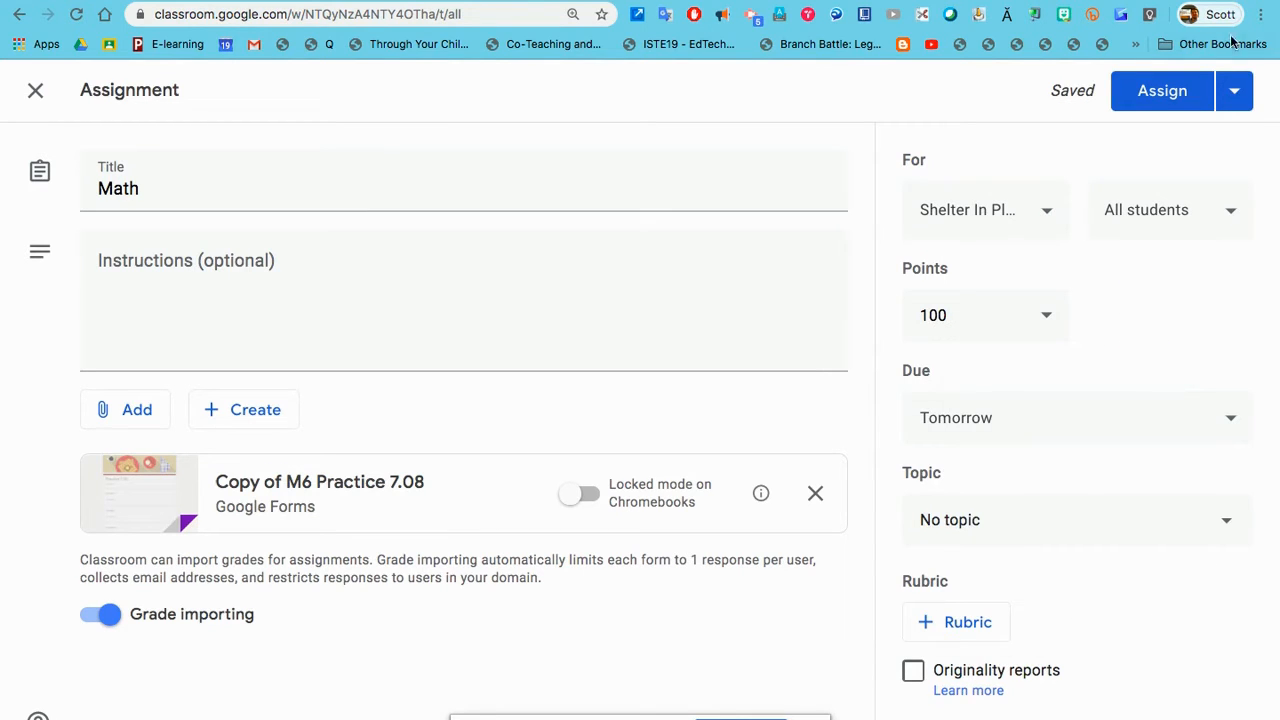
pyautogui.click(1160, 95)
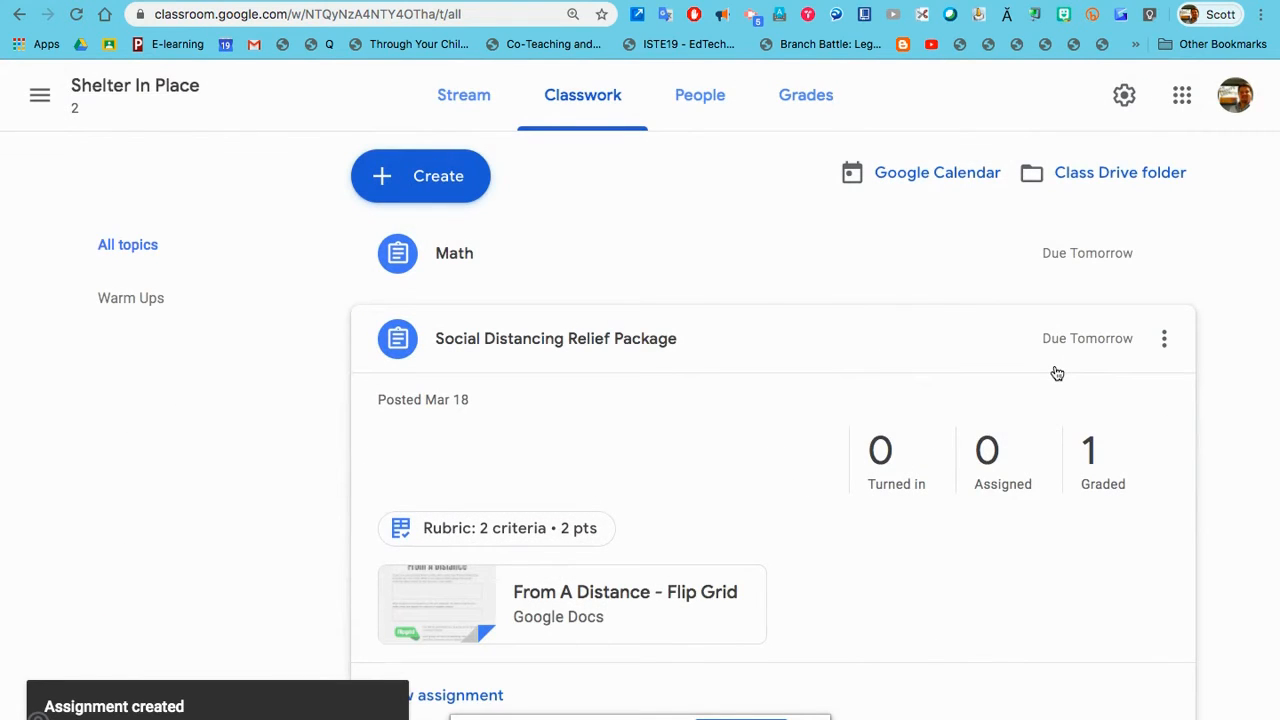
pyautogui.click(755, 261)
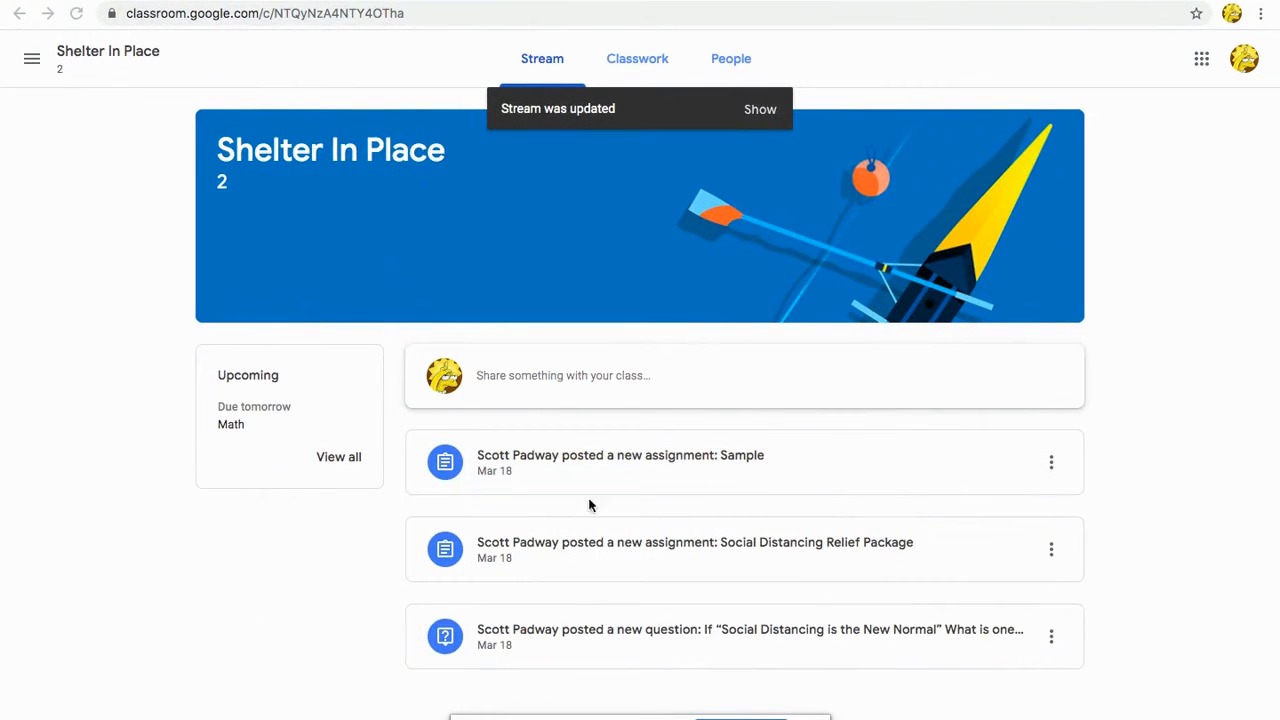
# Step: In the student's Classroom, show the updated stream and open the Practice 7.08 form from the Math assignment
pyautogui.click(762, 114)
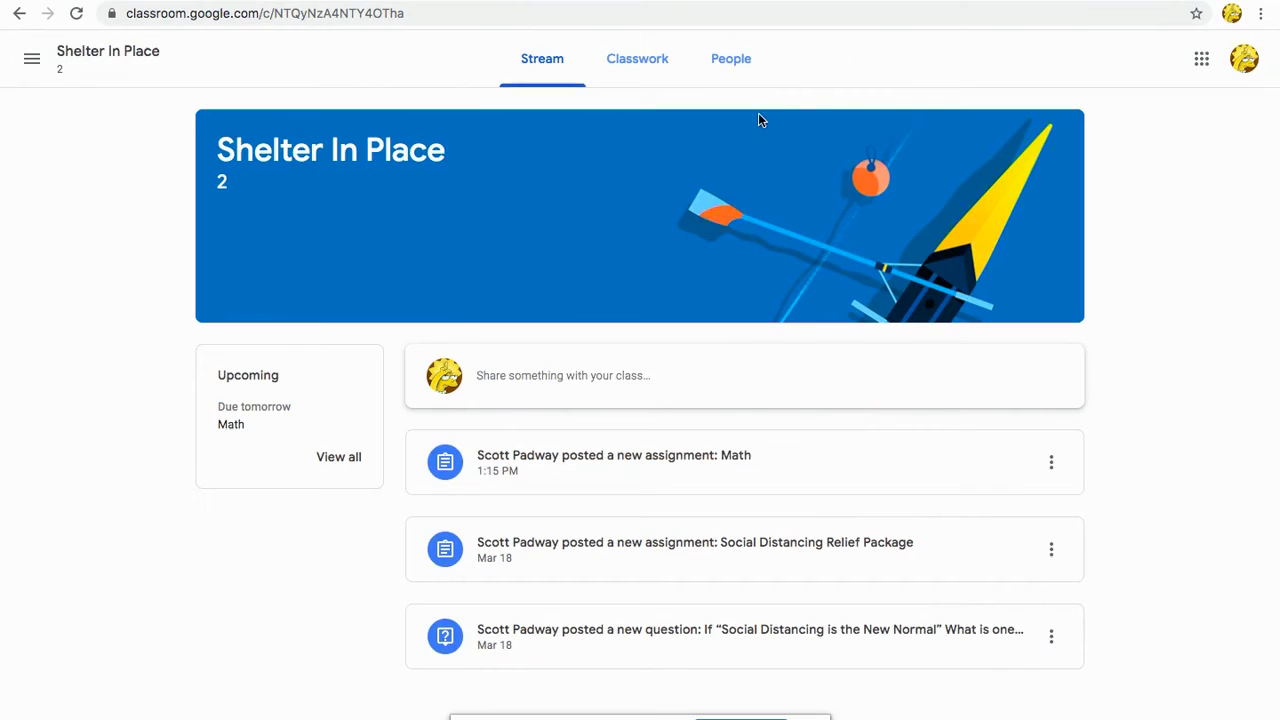
pyautogui.click(722, 470)
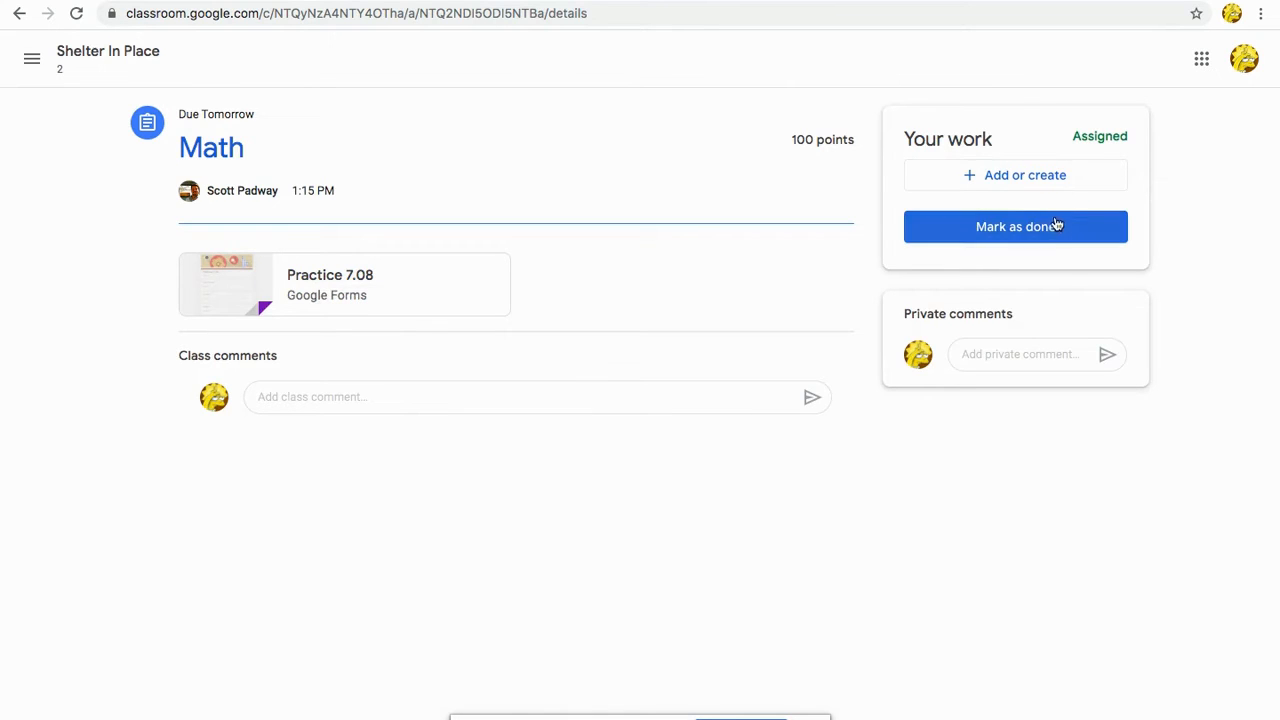
pyautogui.click(347, 289)
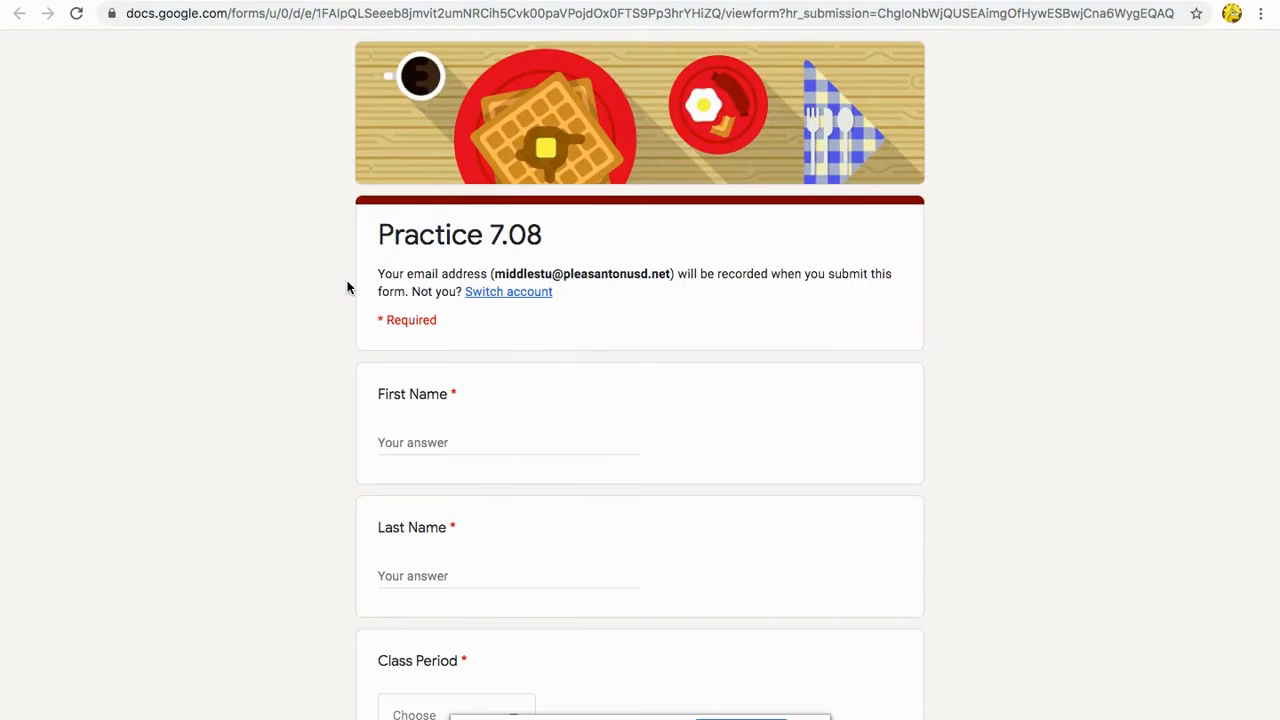
# Step: Fill in the student's first name and last name initial, and choose Period 5 as the class period
pyautogui.scroll(-2, 349, 287)
pyautogui.click(458, 335)
pyautogui.write('Scott')
pyautogui.press('Tab')
pyautogui.write('H')
pyautogui.press('Tab')
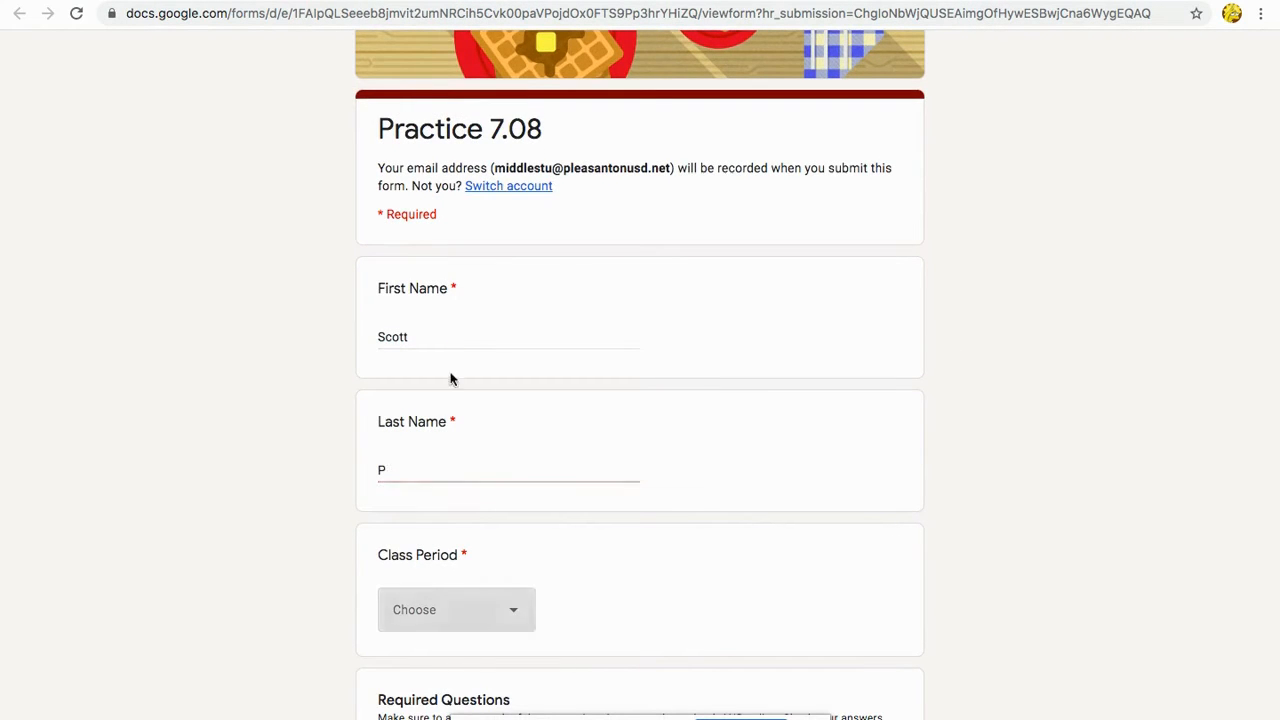
pyautogui.click(450, 611)
pyautogui.click(428, 580)
# Step: Answer 1a with 4.99 and 1b with 0, confirm drawing the number line in 1c, and continue to the next section
pyautogui.scroll(-4, 428, 490)
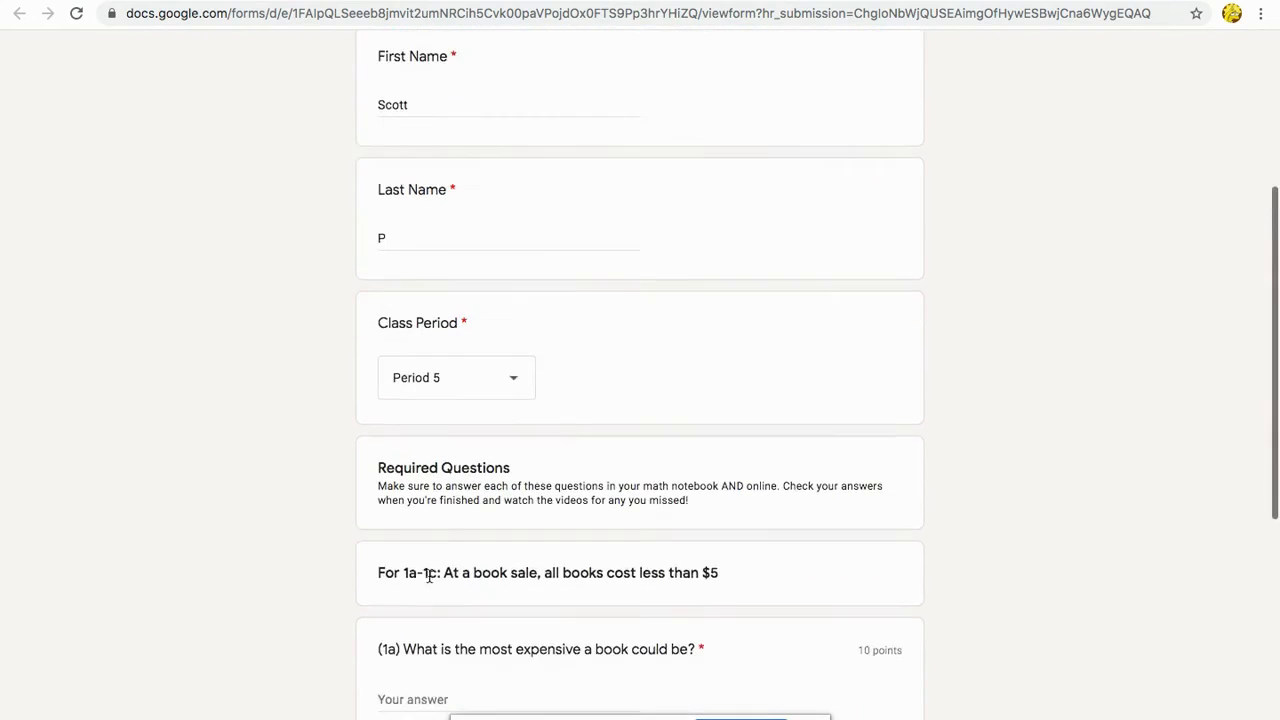
pyautogui.scroll(-2, 640, 476)
pyautogui.click(503, 482)
pyautogui.write('4.99')
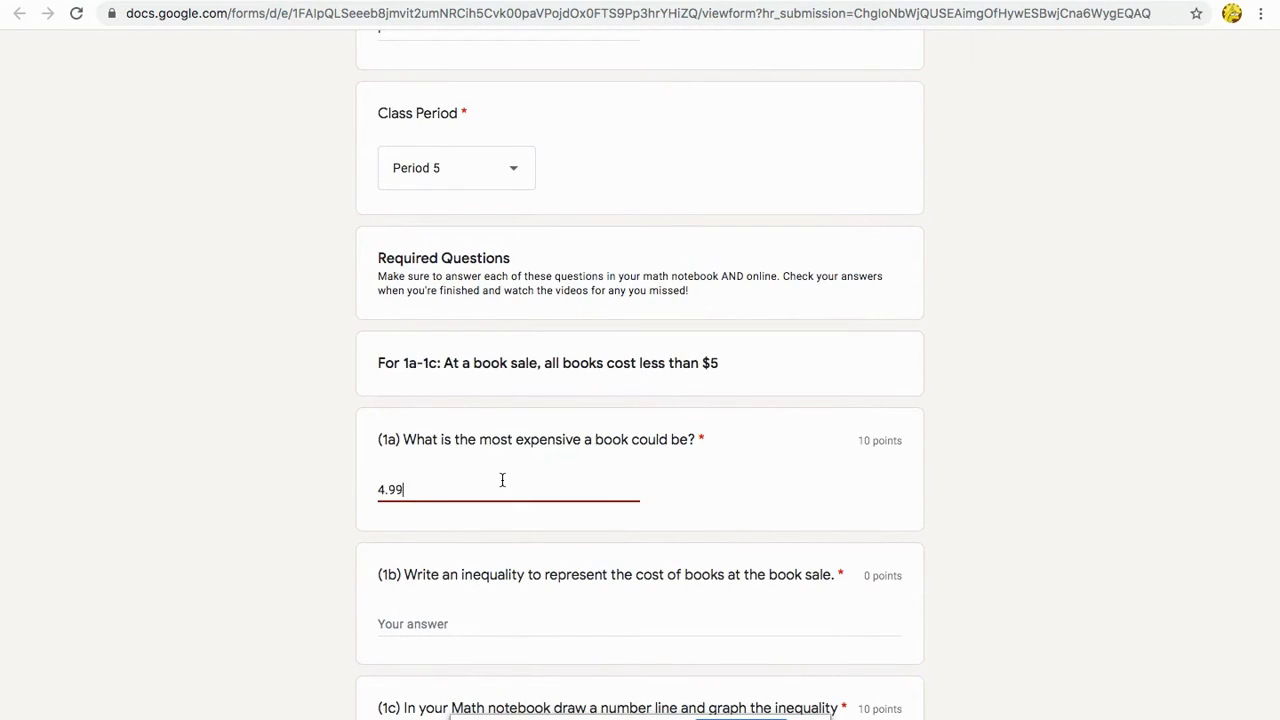
pyautogui.click(500, 624)
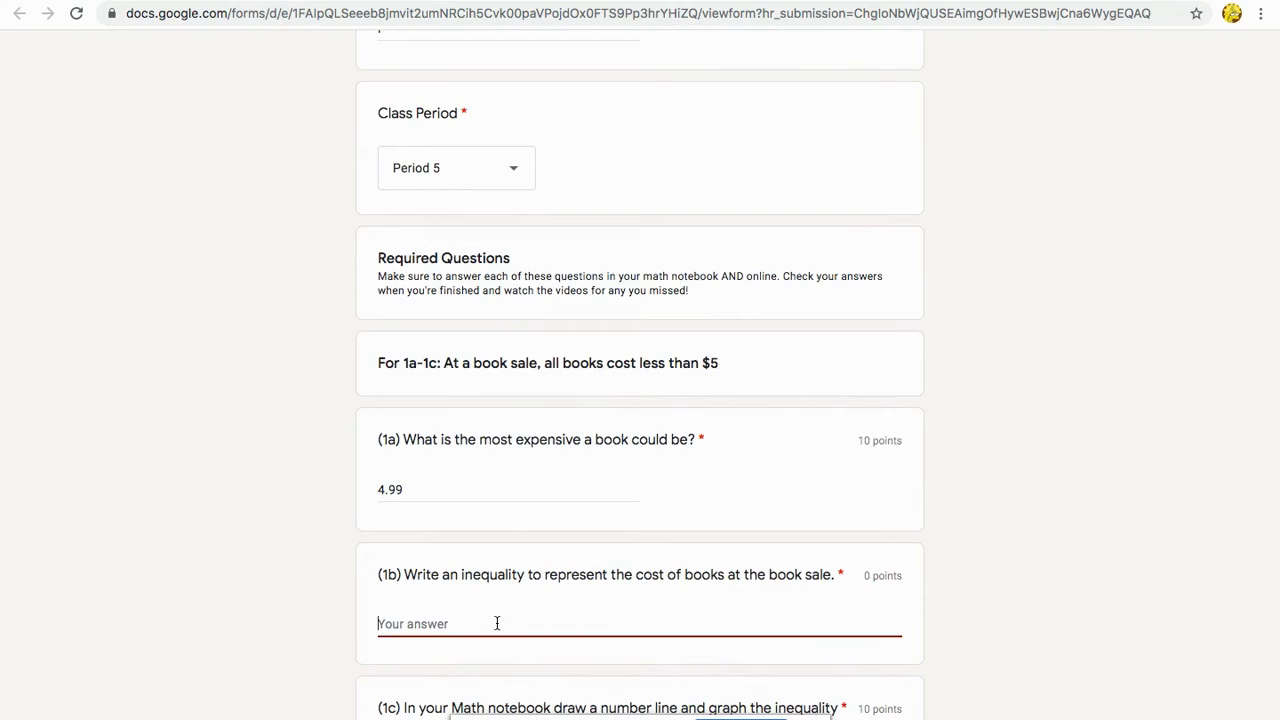
pyautogui.write('0')
pyautogui.scroll(-5, 494, 623)
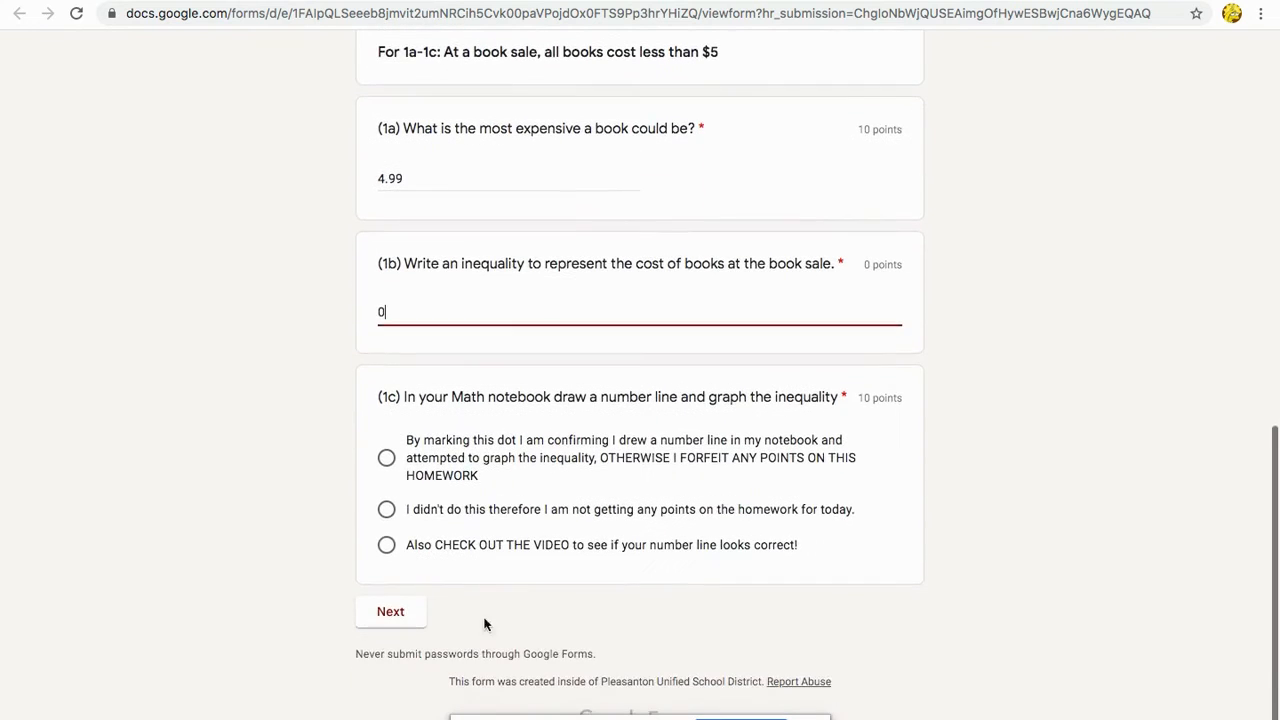
pyautogui.click(387, 463)
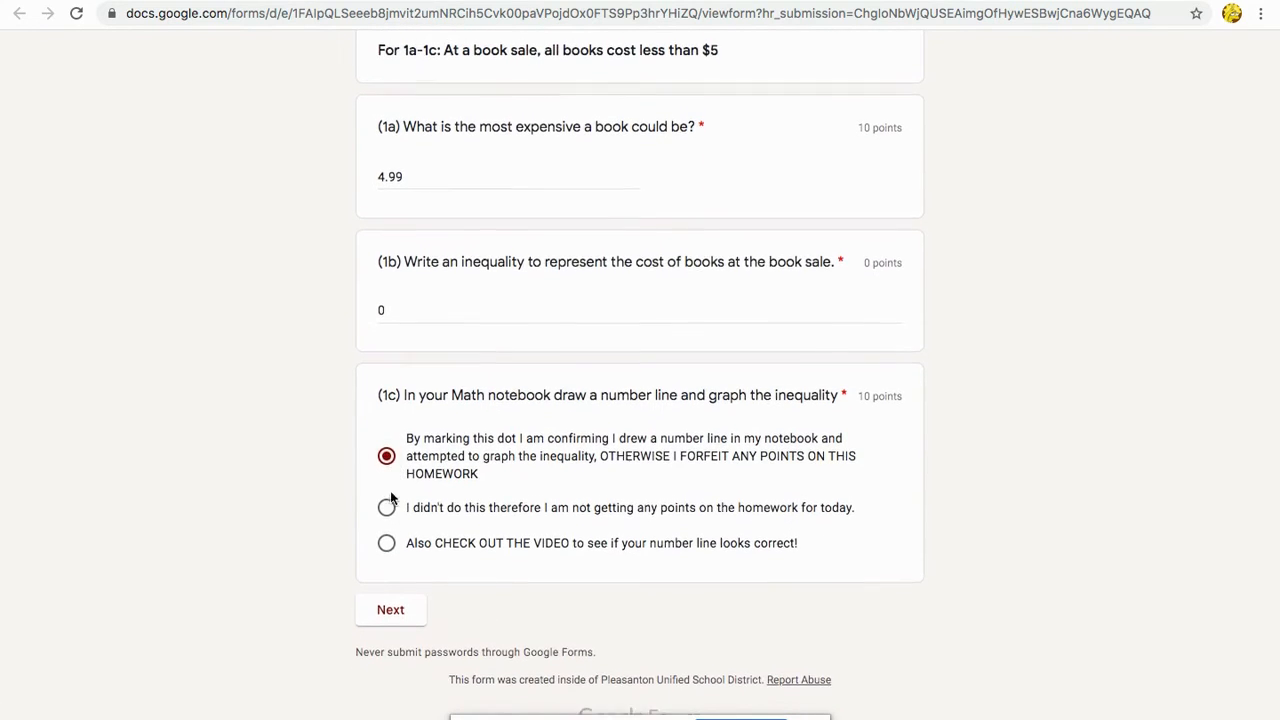
pyautogui.click(407, 624)
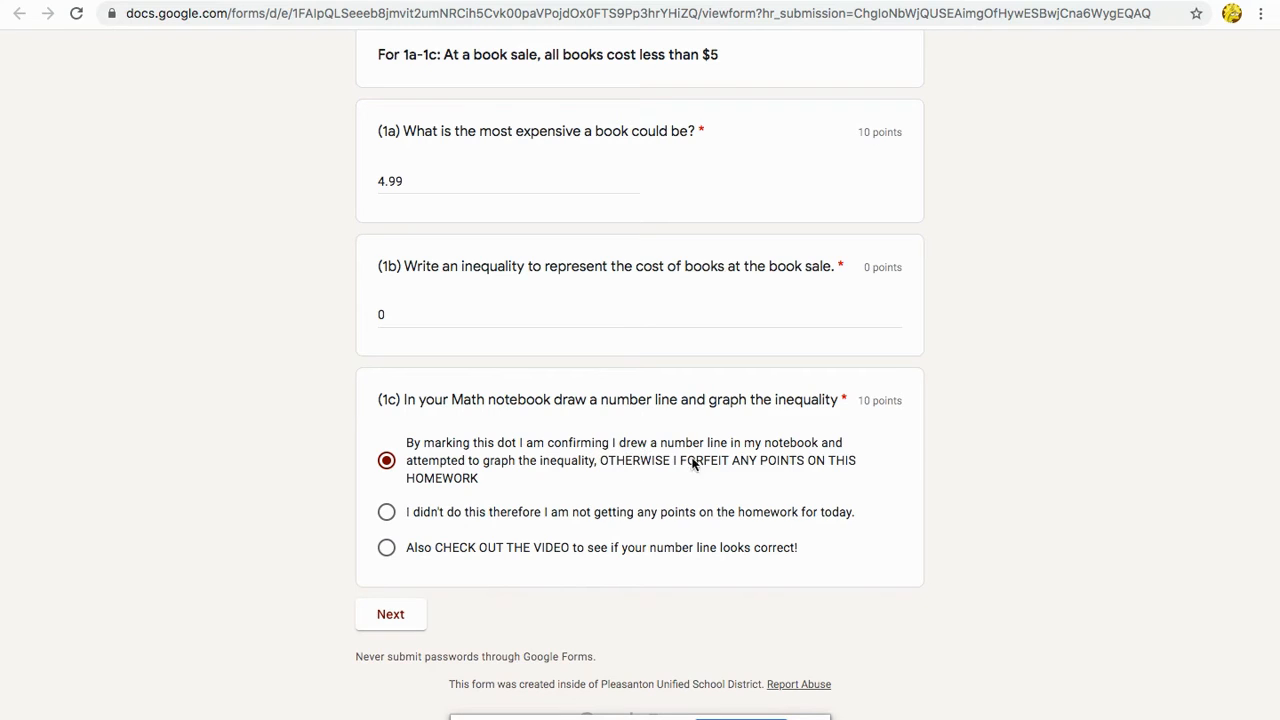
pyautogui.click(409, 618)
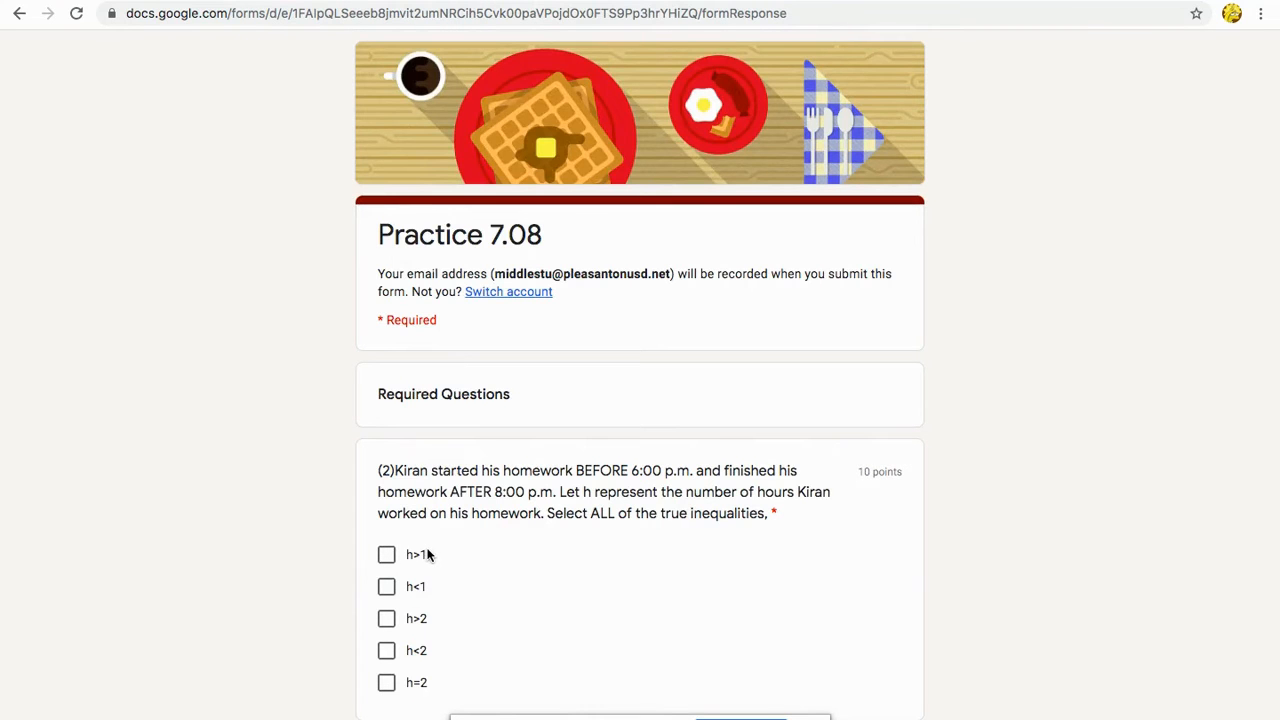
# Step: Choose h>1 for question 2 and < for 3a and 3b, answer 3c, and submit the form
pyautogui.scroll(-1, 428, 556)
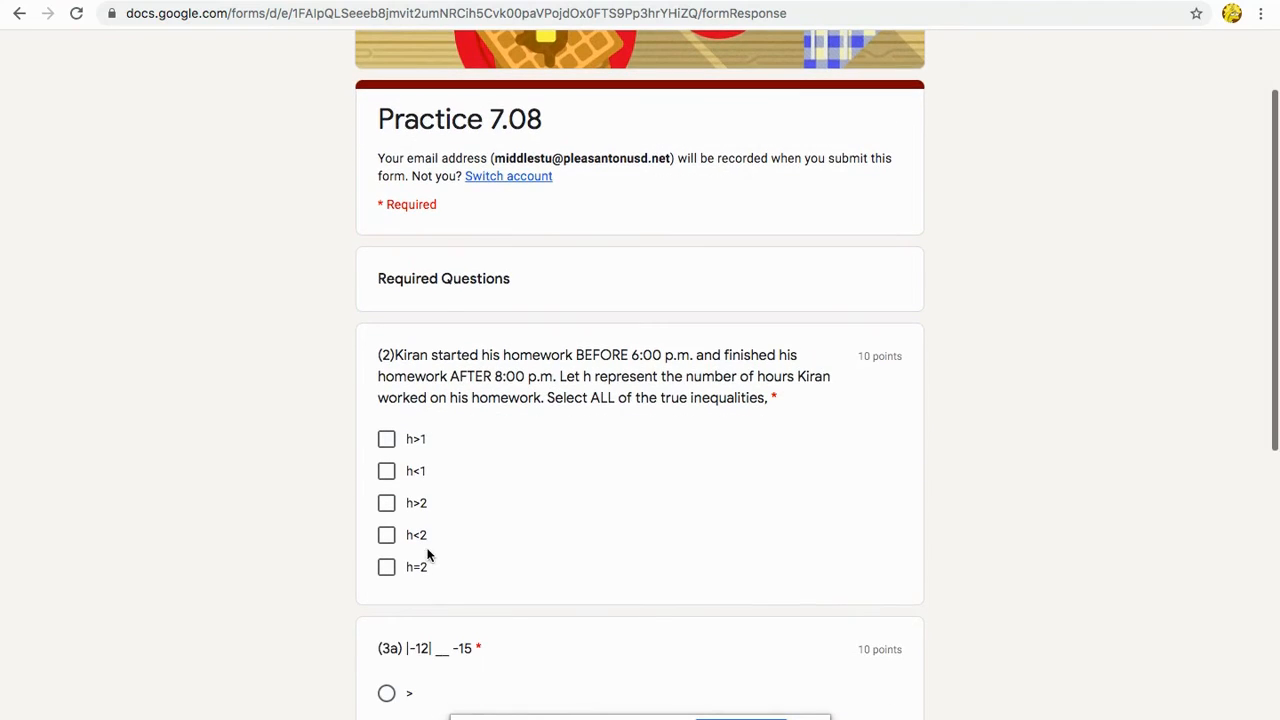
pyautogui.click(387, 441)
pyautogui.scroll(-2, 391, 449)
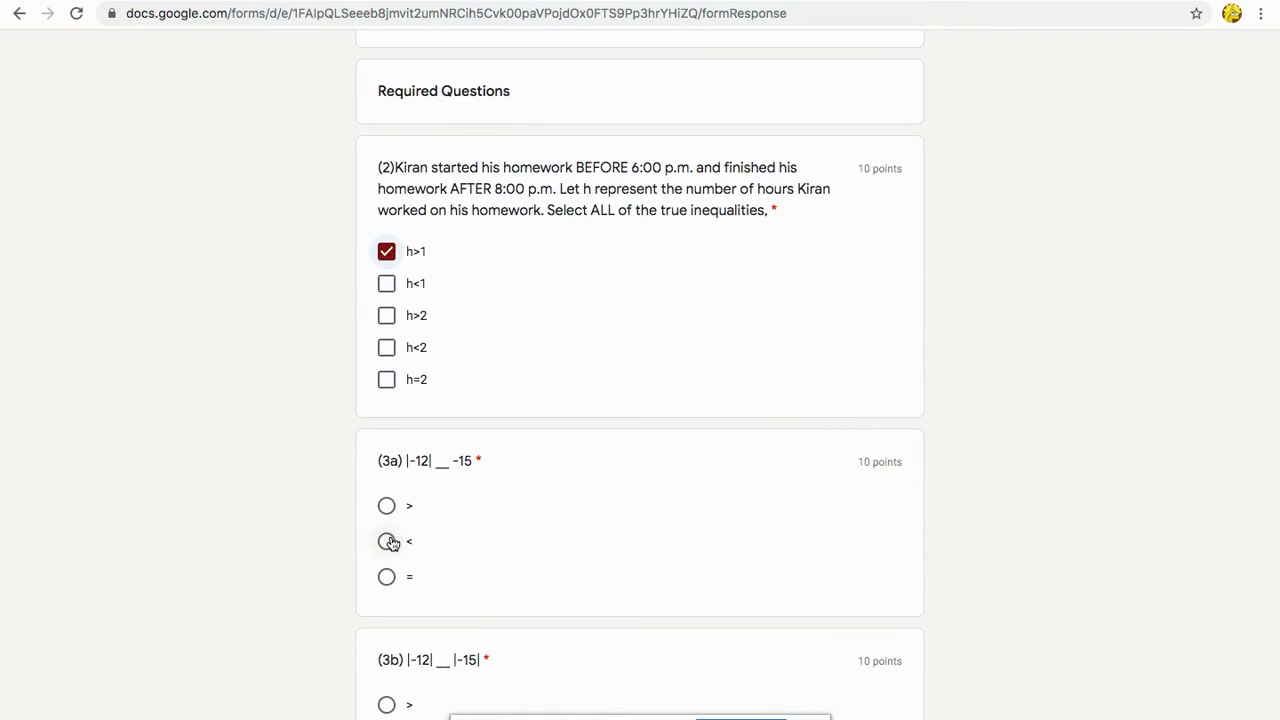
pyautogui.click(387, 541)
pyautogui.scroll(-2, 394, 303)
pyautogui.click(386, 483)
pyautogui.scroll(-3, 388, 486)
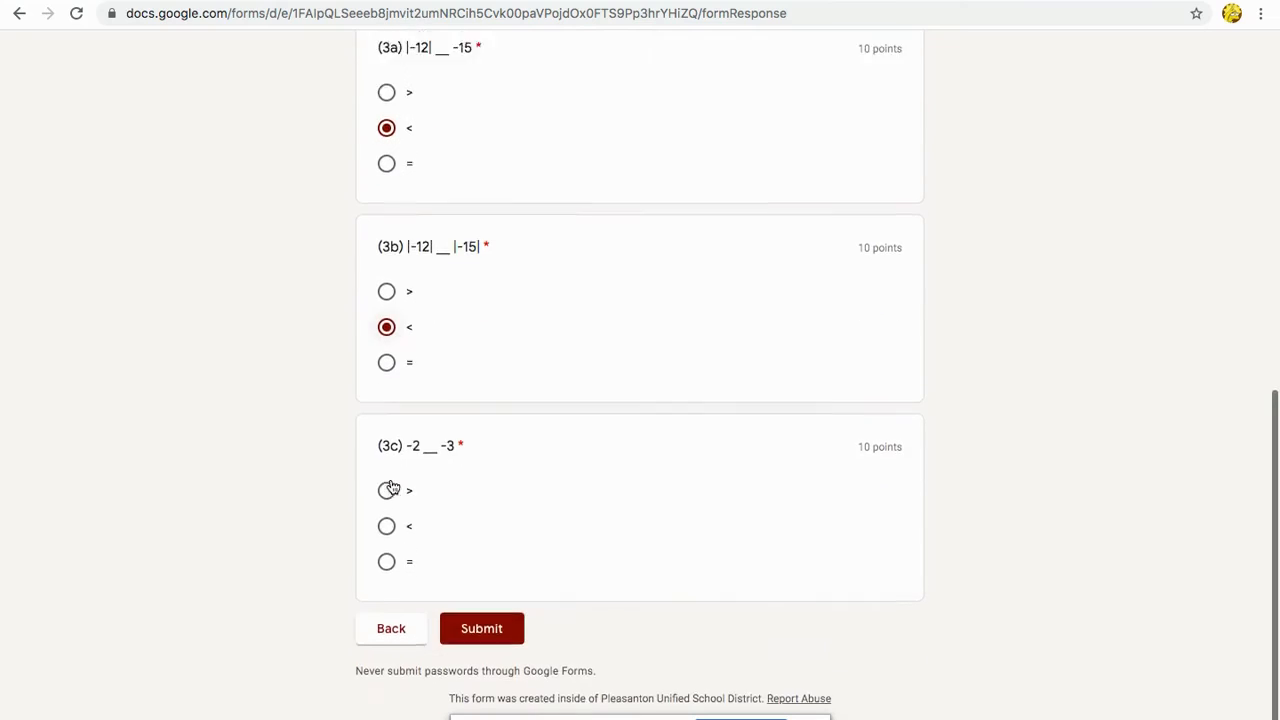
pyautogui.click(387, 513)
pyautogui.click(472, 616)
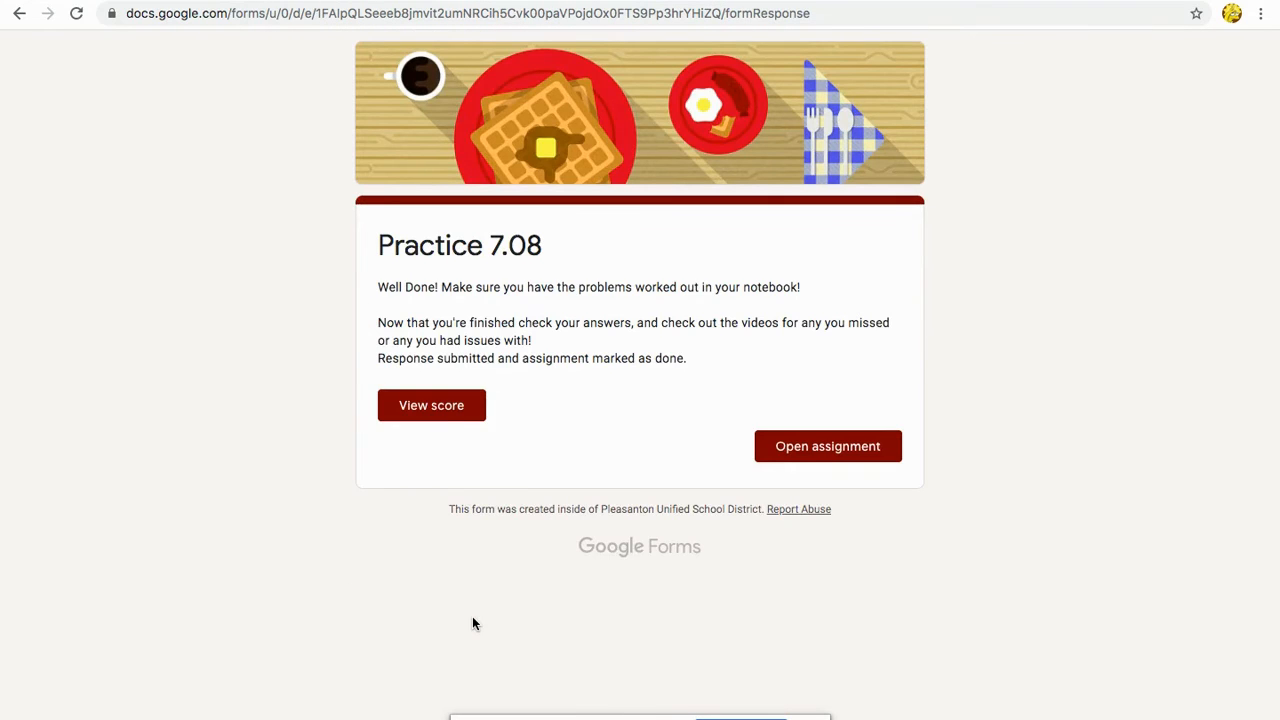
# Step: View the submitted quiz's score, examine the points, correct answers and video feedback for each question, and return to the student's assignment page
pyautogui.click(444, 407)
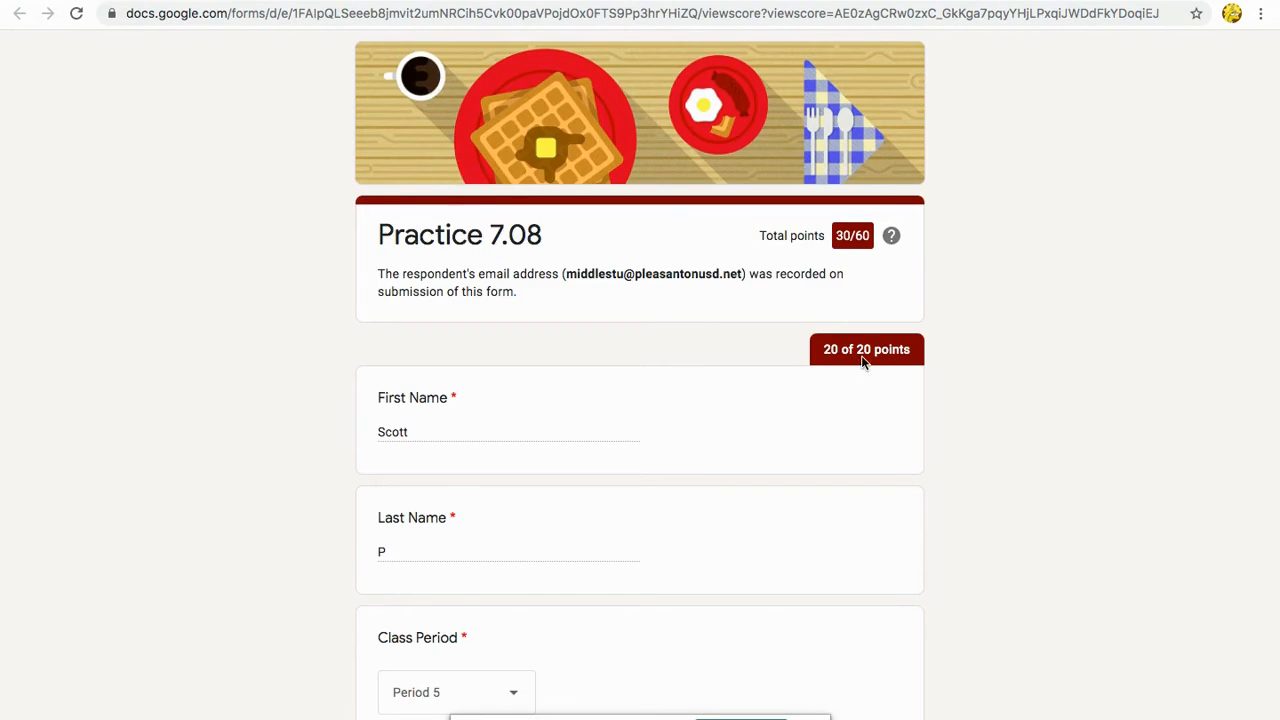
pyautogui.scroll(-2, 844, 252)
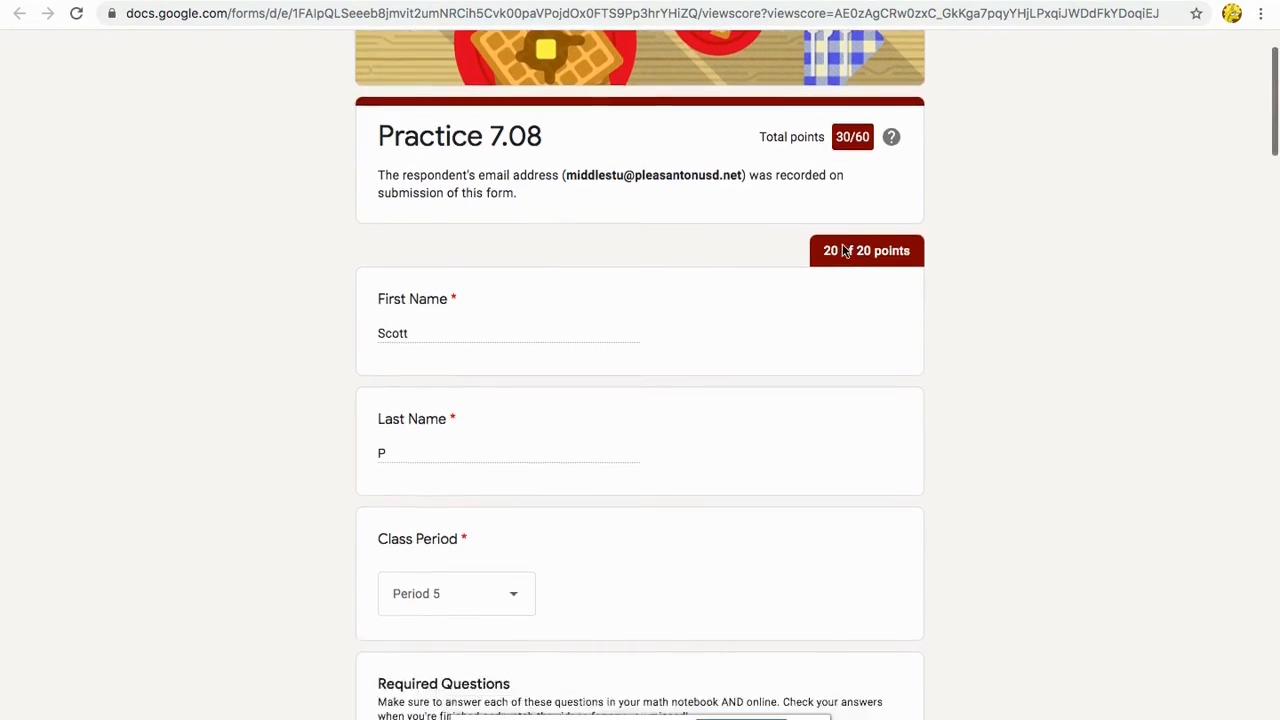
pyautogui.scroll(-6, 844, 252)
pyautogui.scroll(-7, 842, 354)
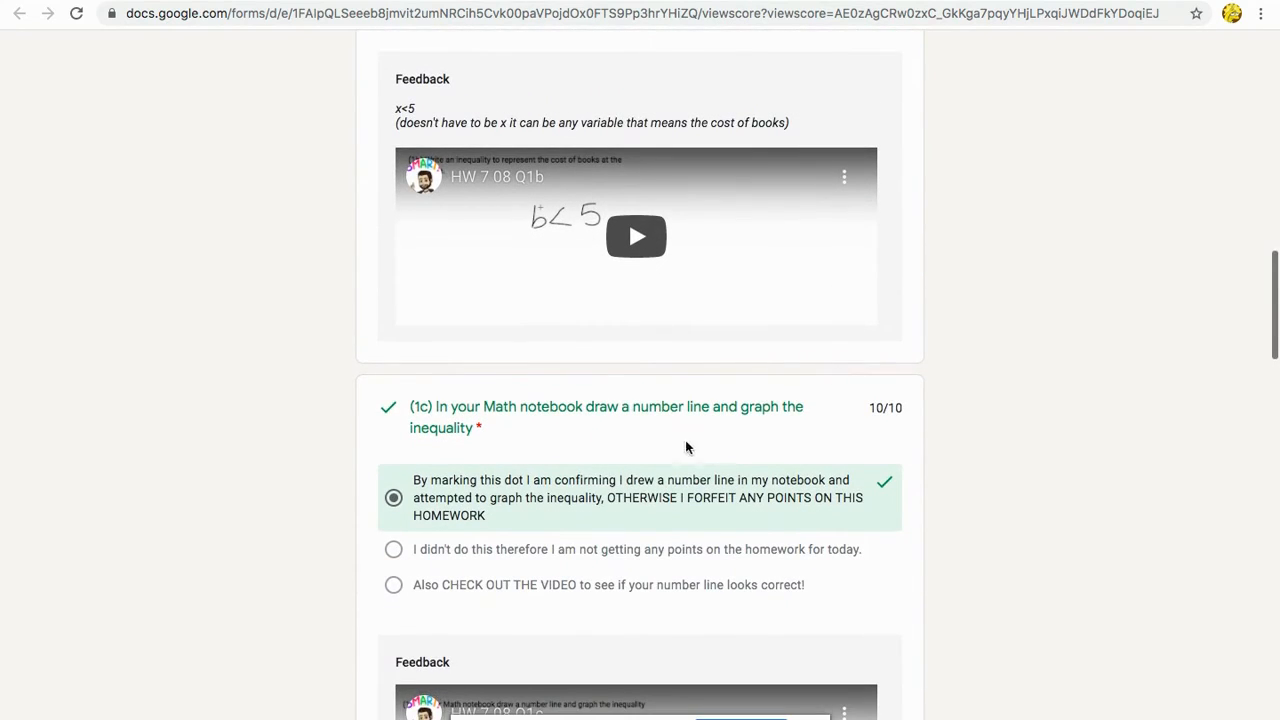
pyautogui.scroll(-2, 702, 437)
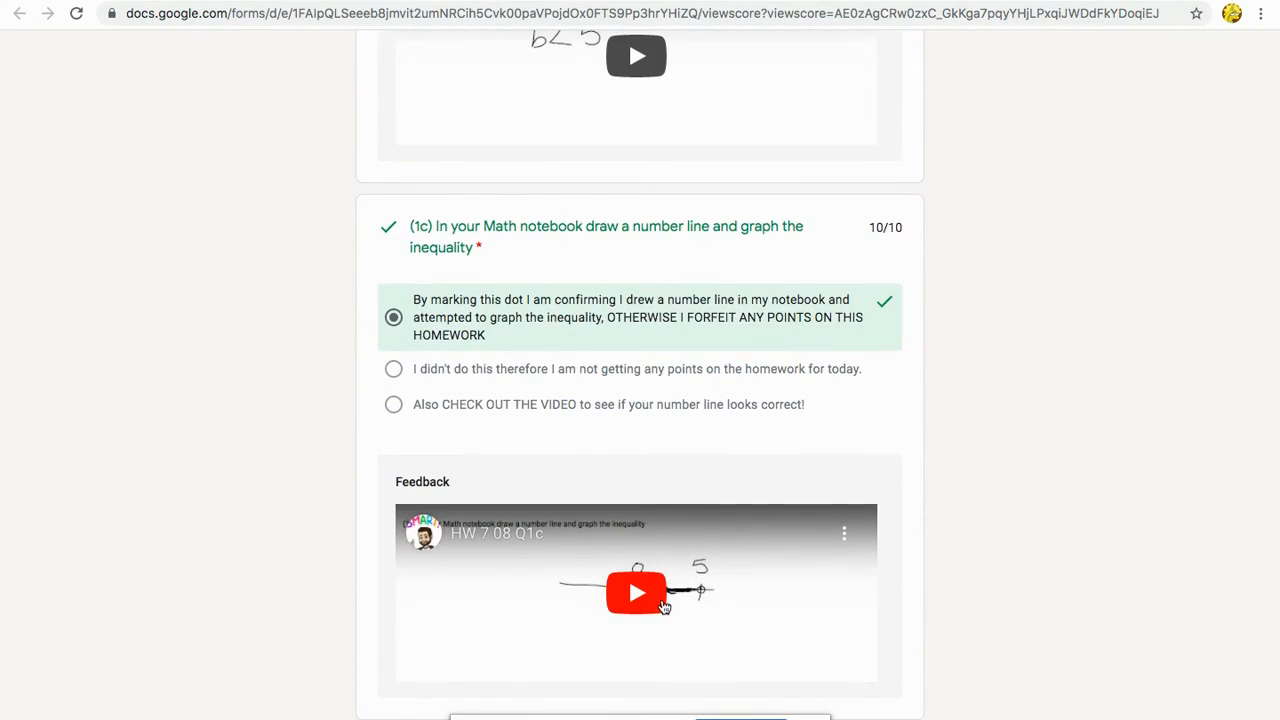
pyautogui.scroll(-1, 662, 606)
pyautogui.scroll(4, 660, 606)
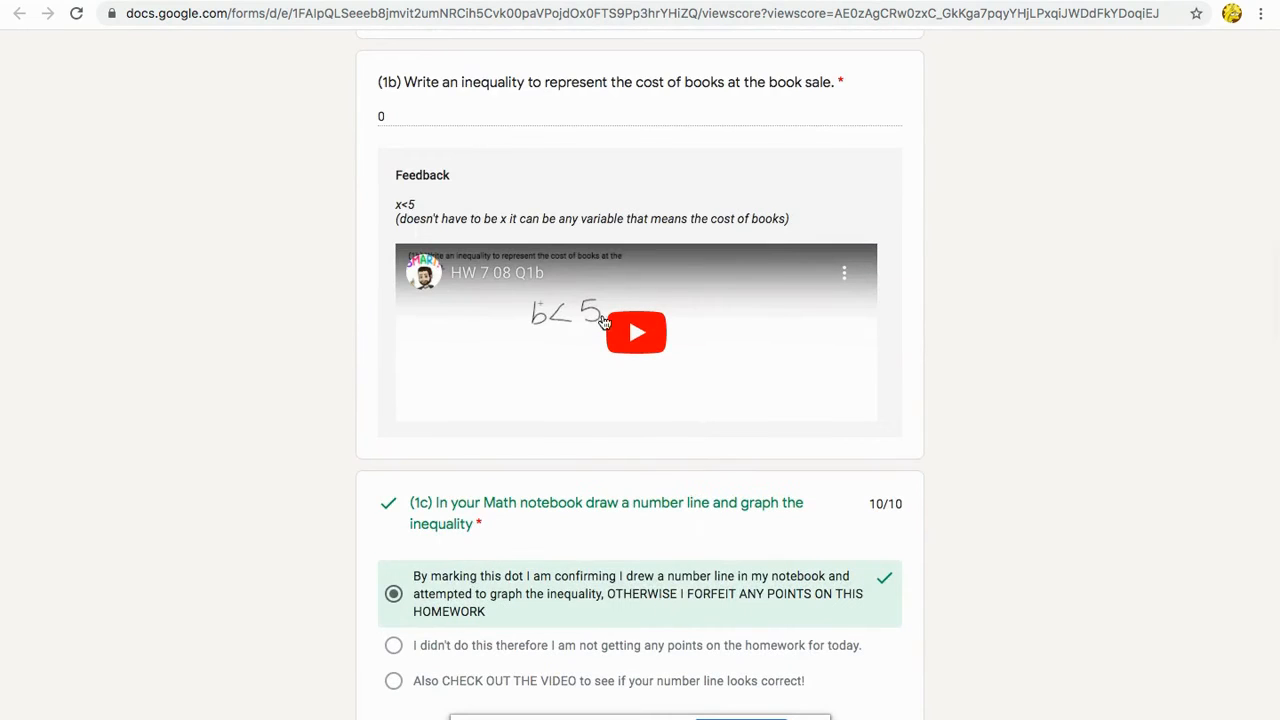
pyautogui.scroll(-10, 605, 328)
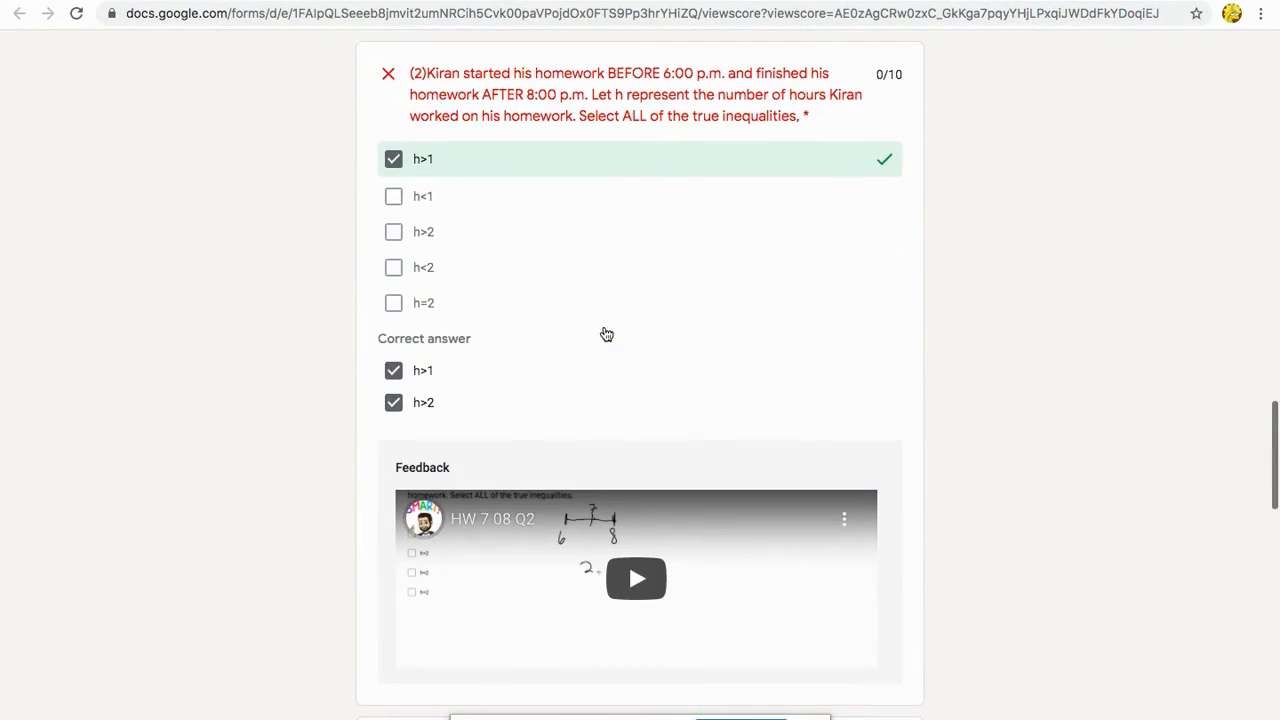
pyautogui.scroll(-4, 606, 334)
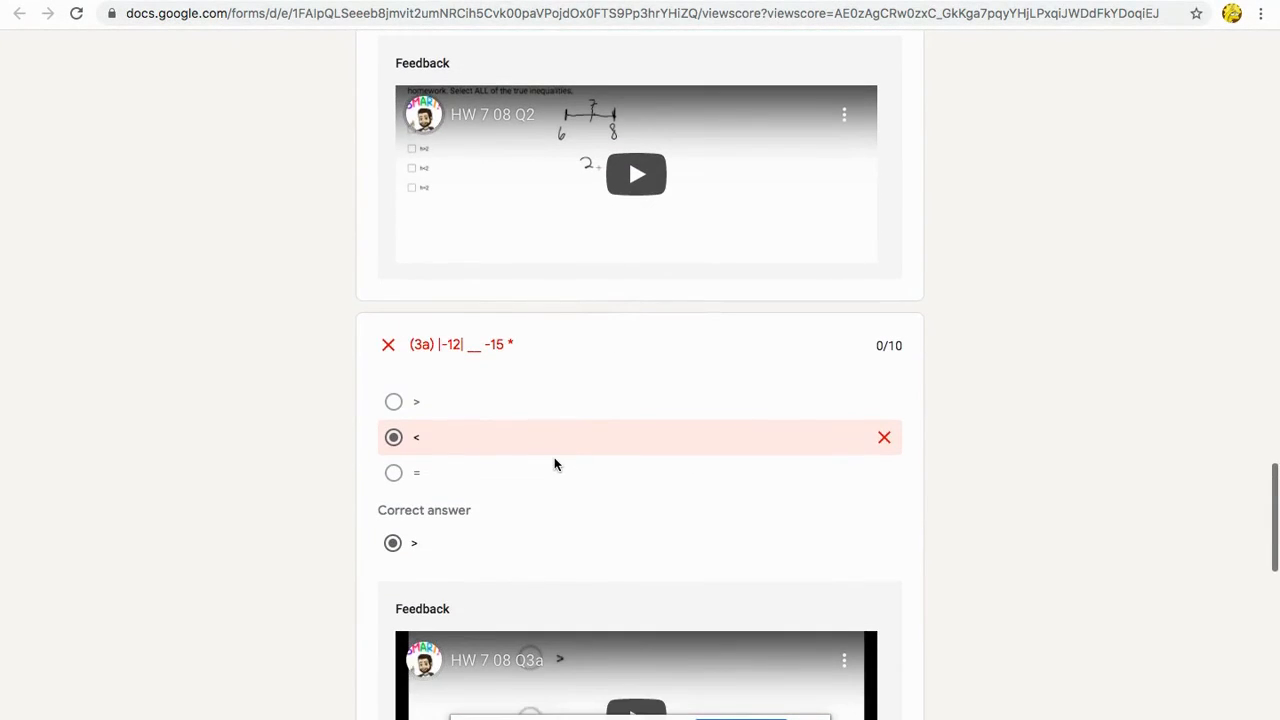
pyautogui.scroll(-1, 557, 463)
pyautogui.scroll(-2, 640, 500)
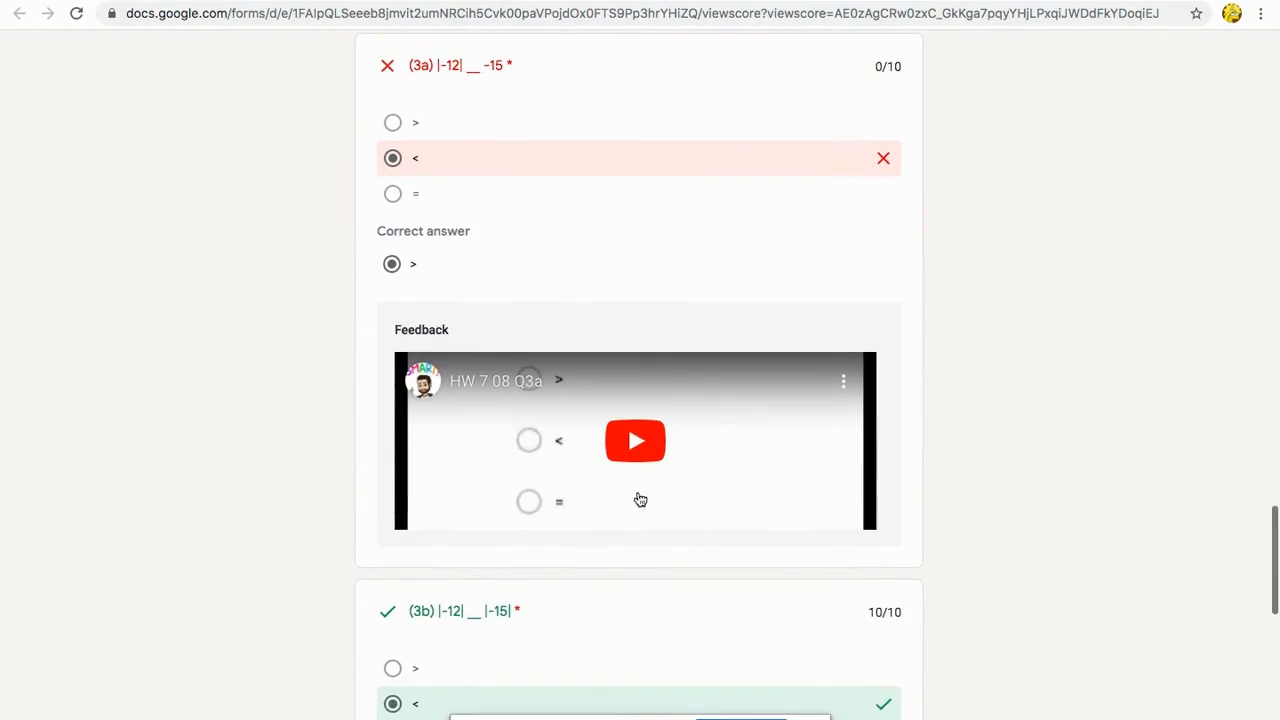
pyautogui.scroll(1, 640, 500)
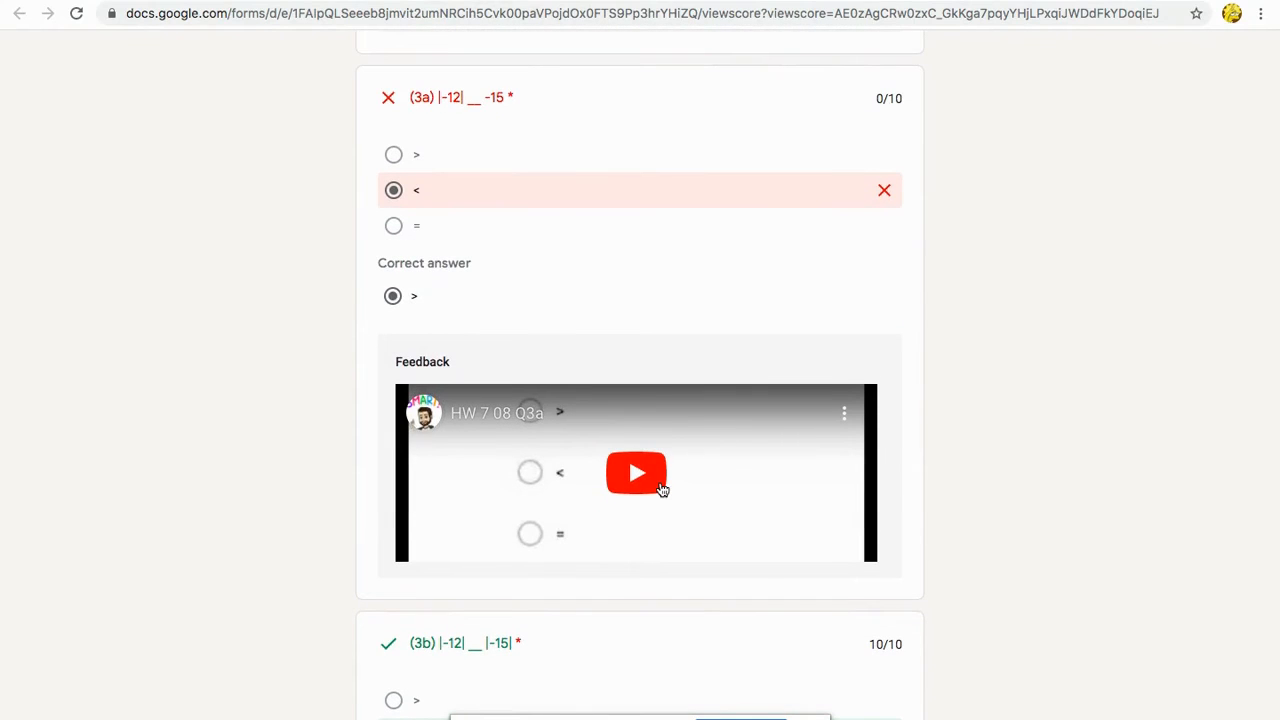
pyautogui.scroll(-10, 662, 488)
pyautogui.scroll(15, 662, 483)
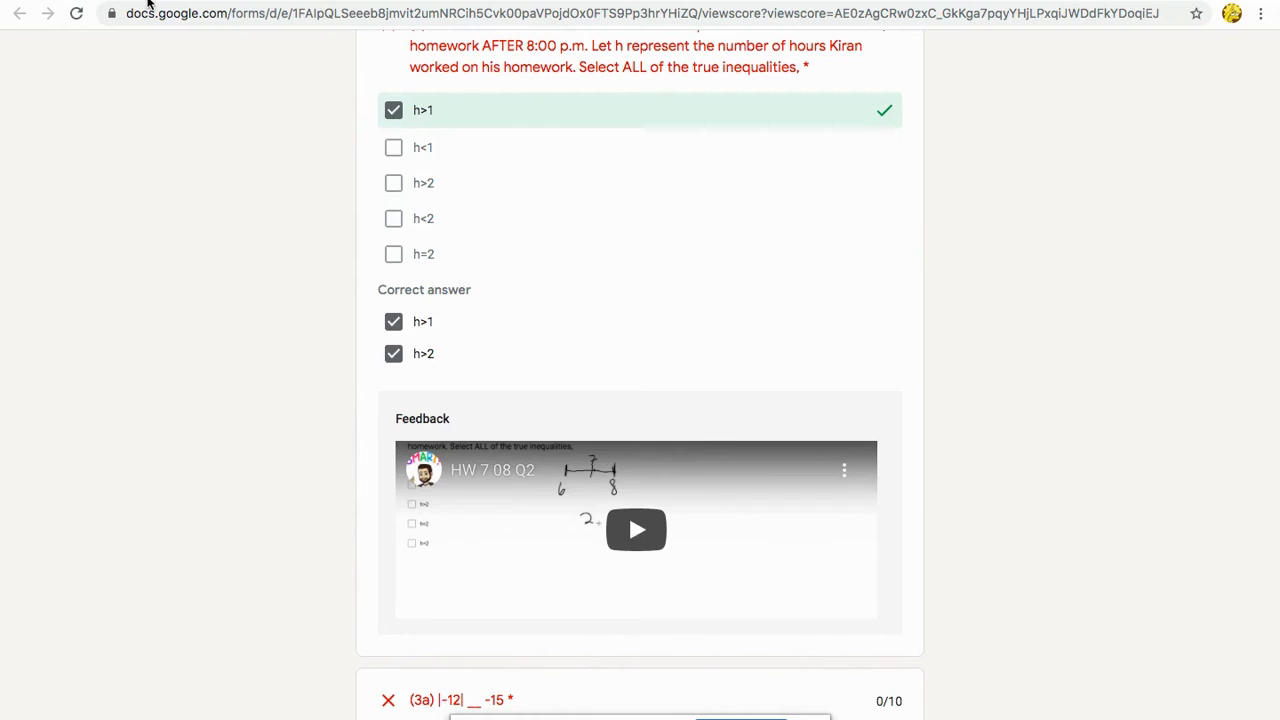
pyautogui.click(149, 1)
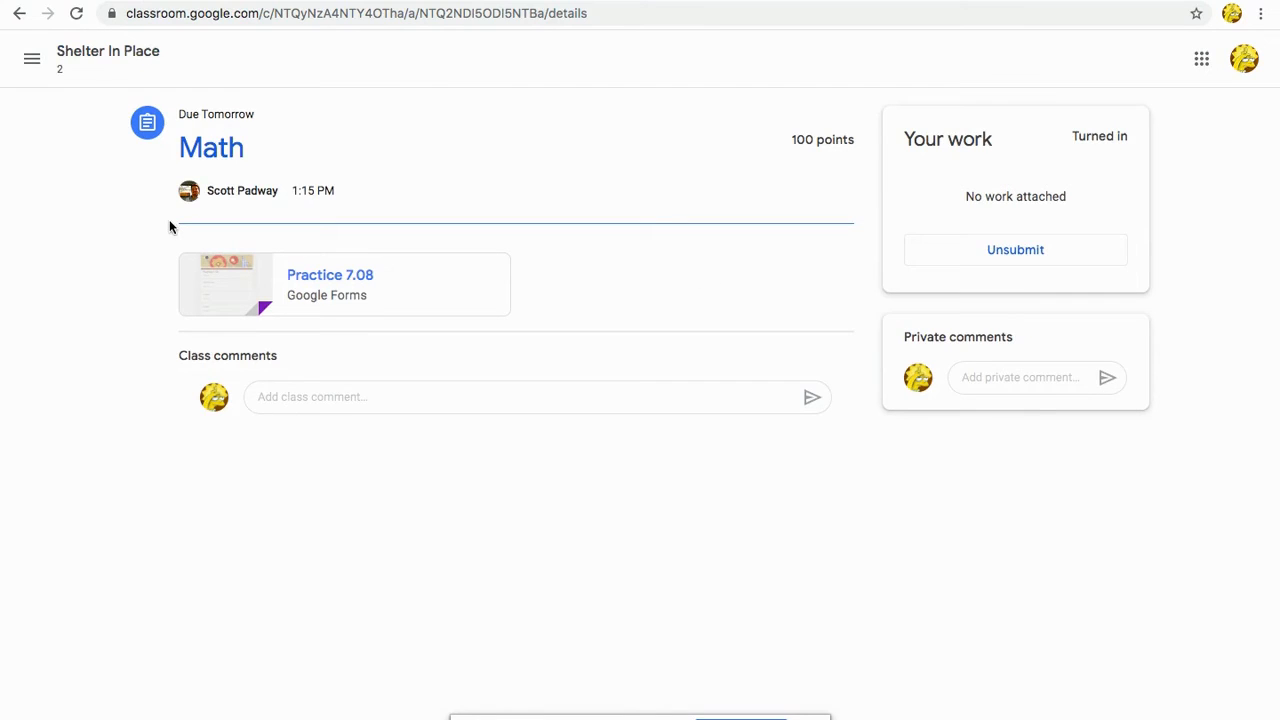
# Step: Switch back to the teacher's Classroom, open the student work for Math, and import the grades from the form
pyautogui.hotkey('ctrl', 'Left')
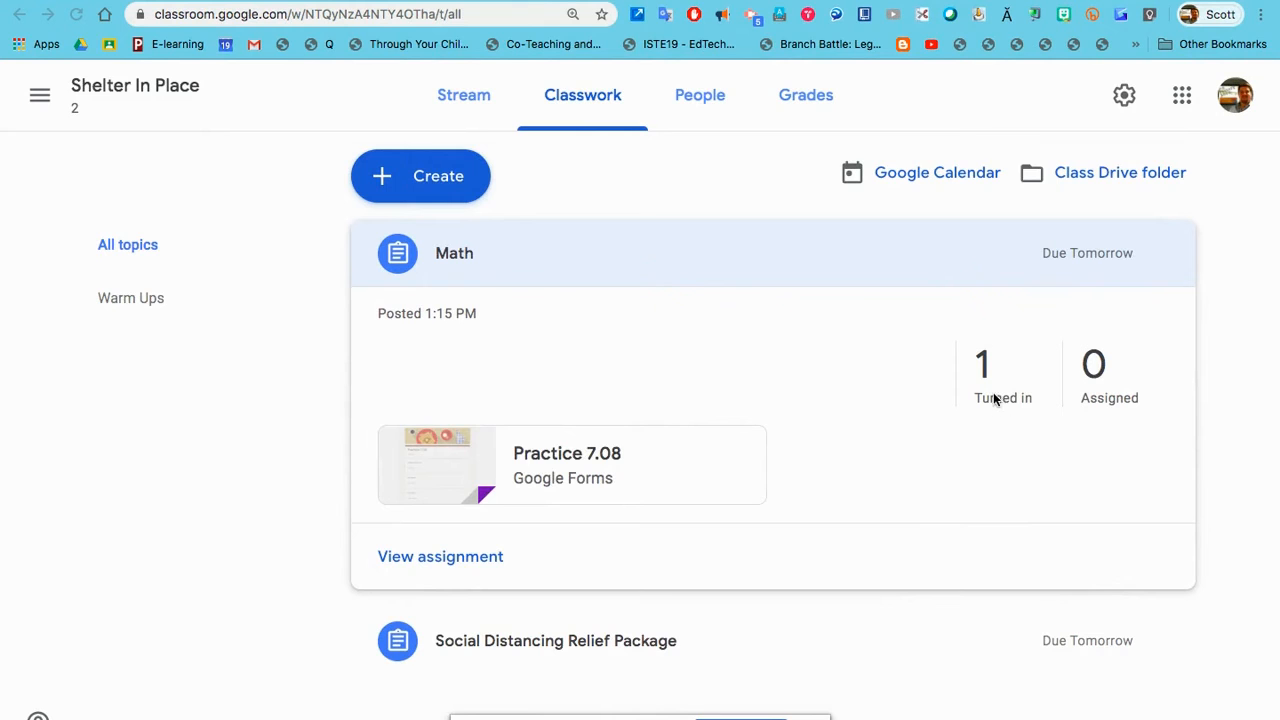
pyautogui.click(478, 558)
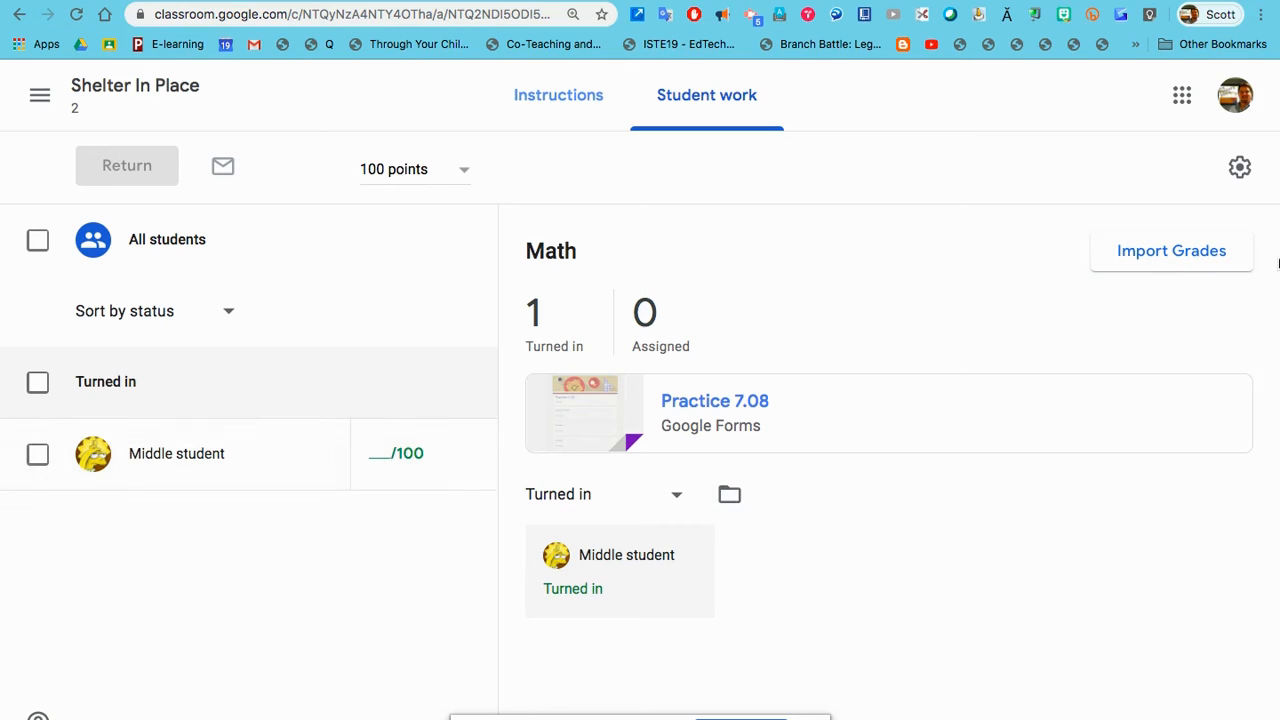
pyautogui.click(1216, 262)
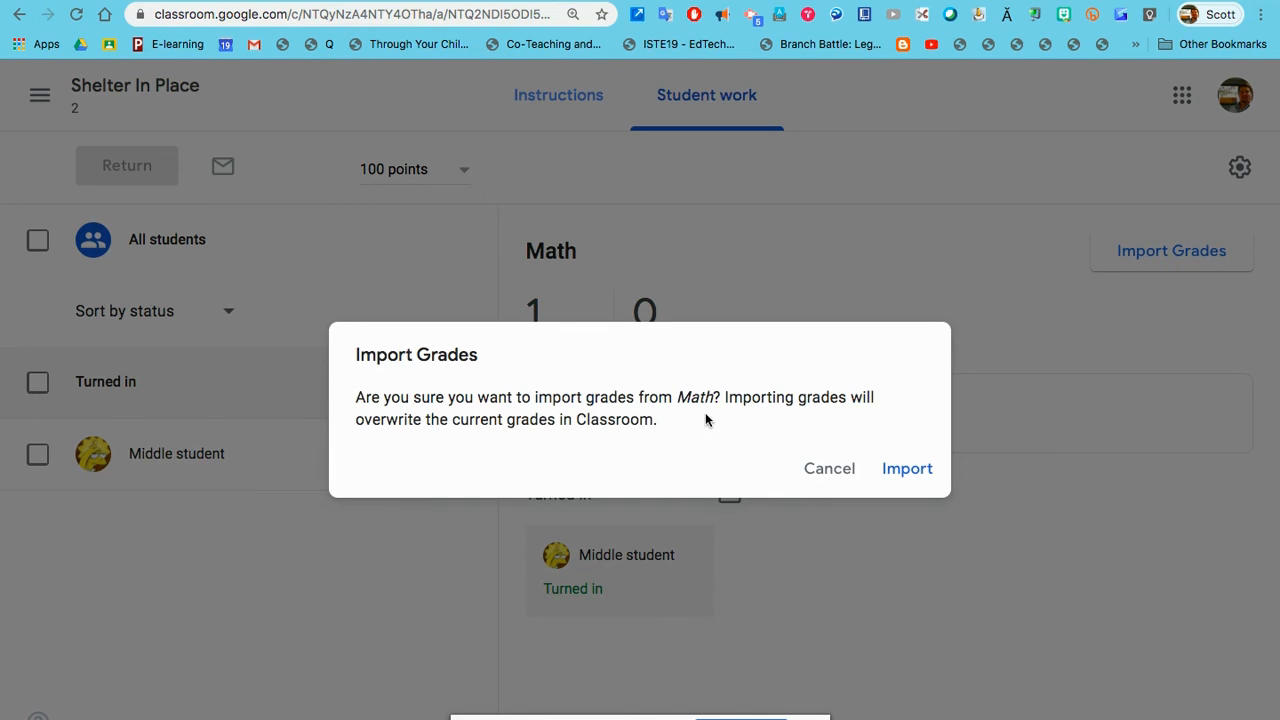
pyautogui.click(910, 470)
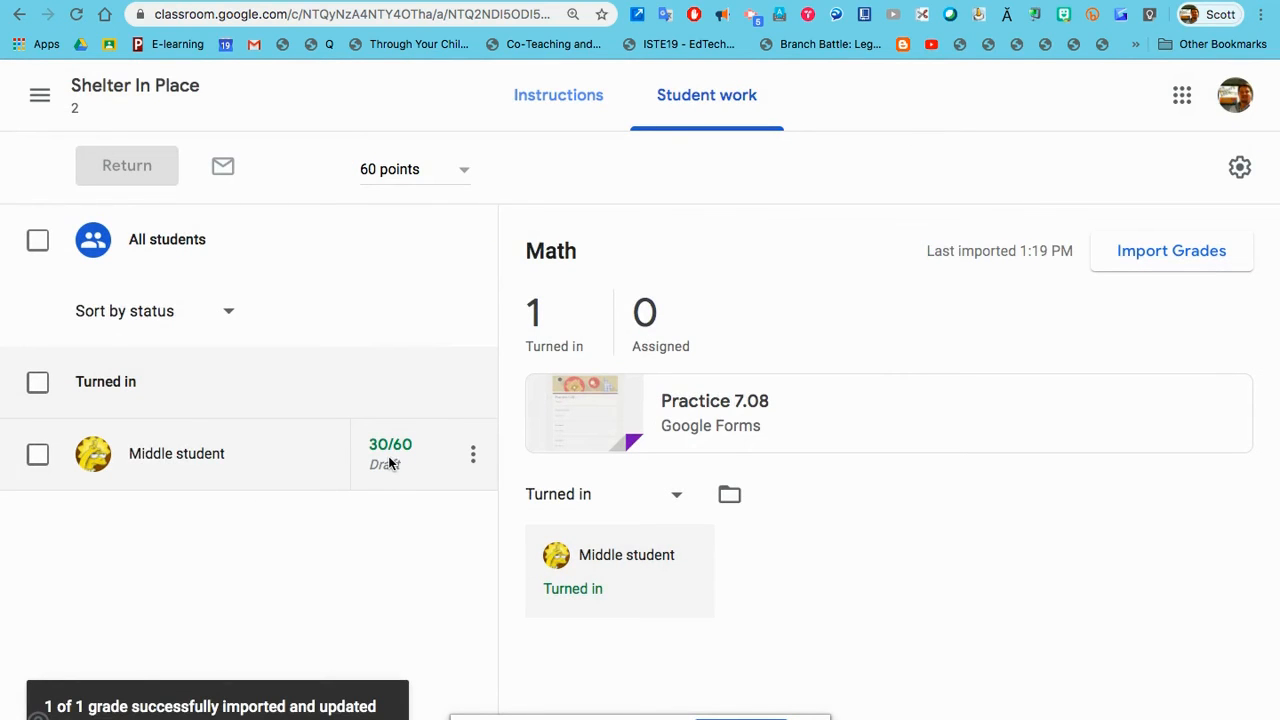
pyautogui.click(476, 458)
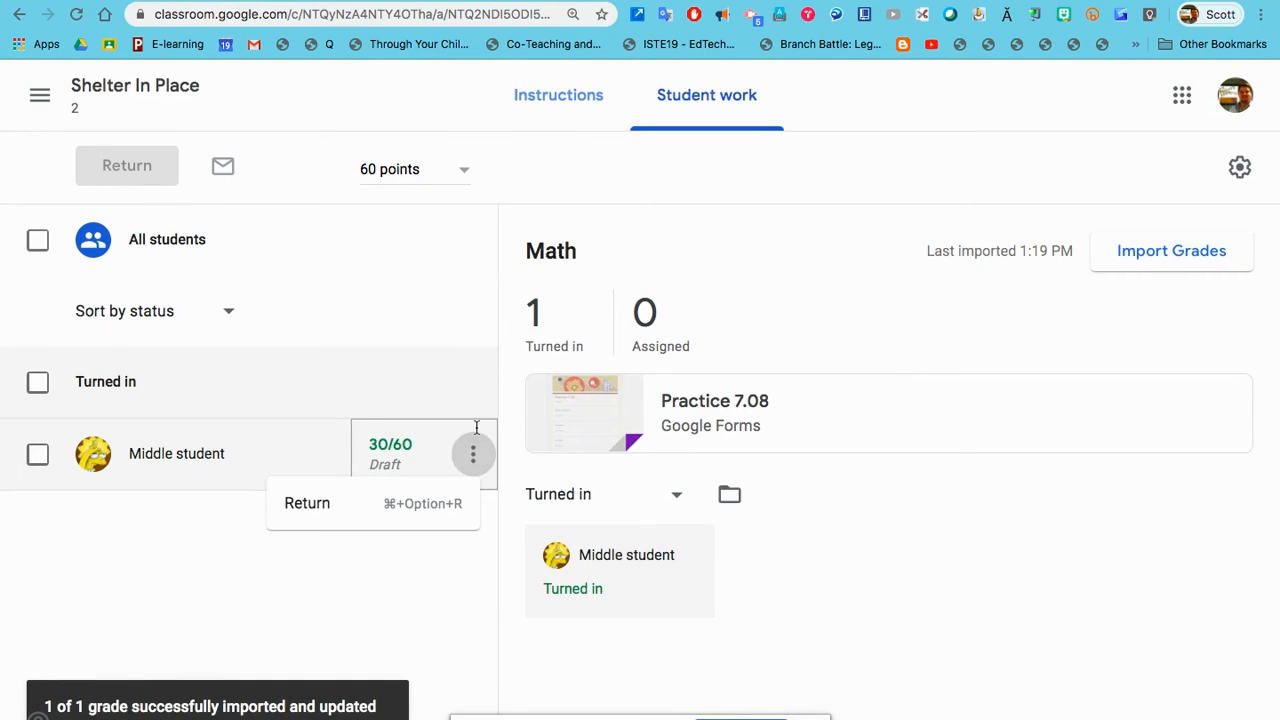
pyautogui.click(489, 550)
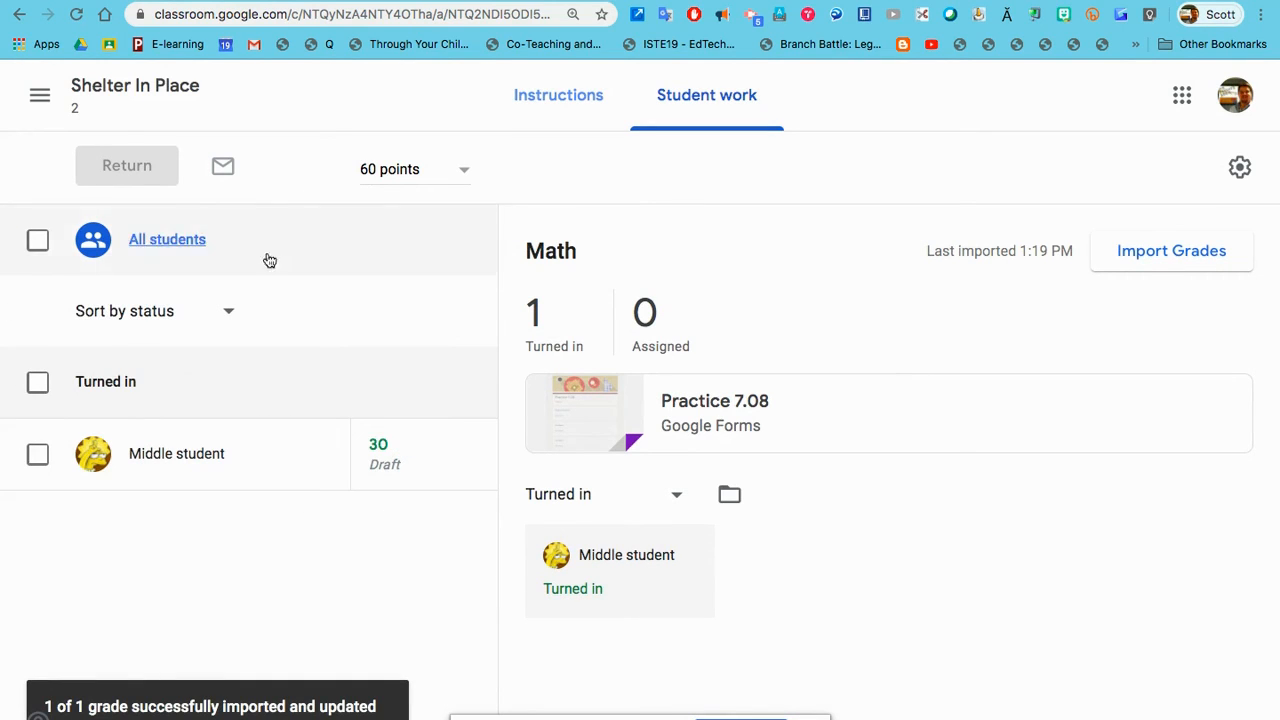
# Step: Open the assignment's Practice 7.08 form for editing and view the summary of its responses
pyautogui.click(622, 422)
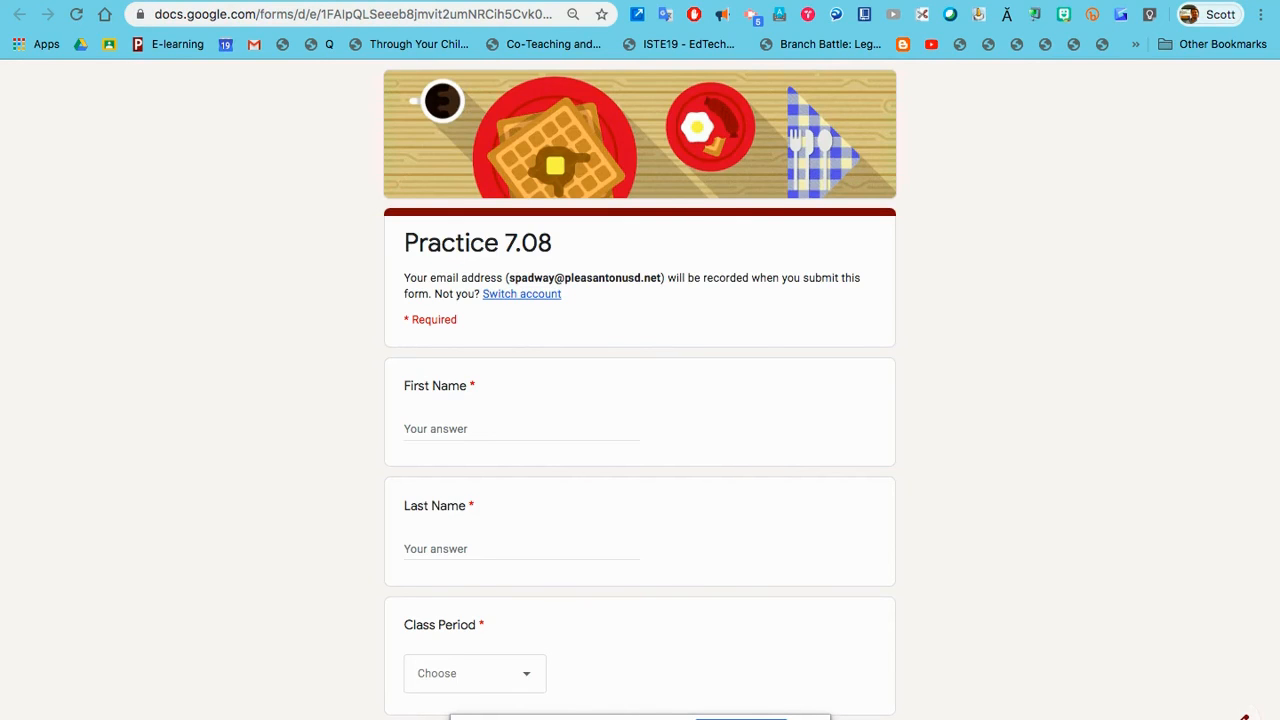
pyautogui.click(1244, 714)
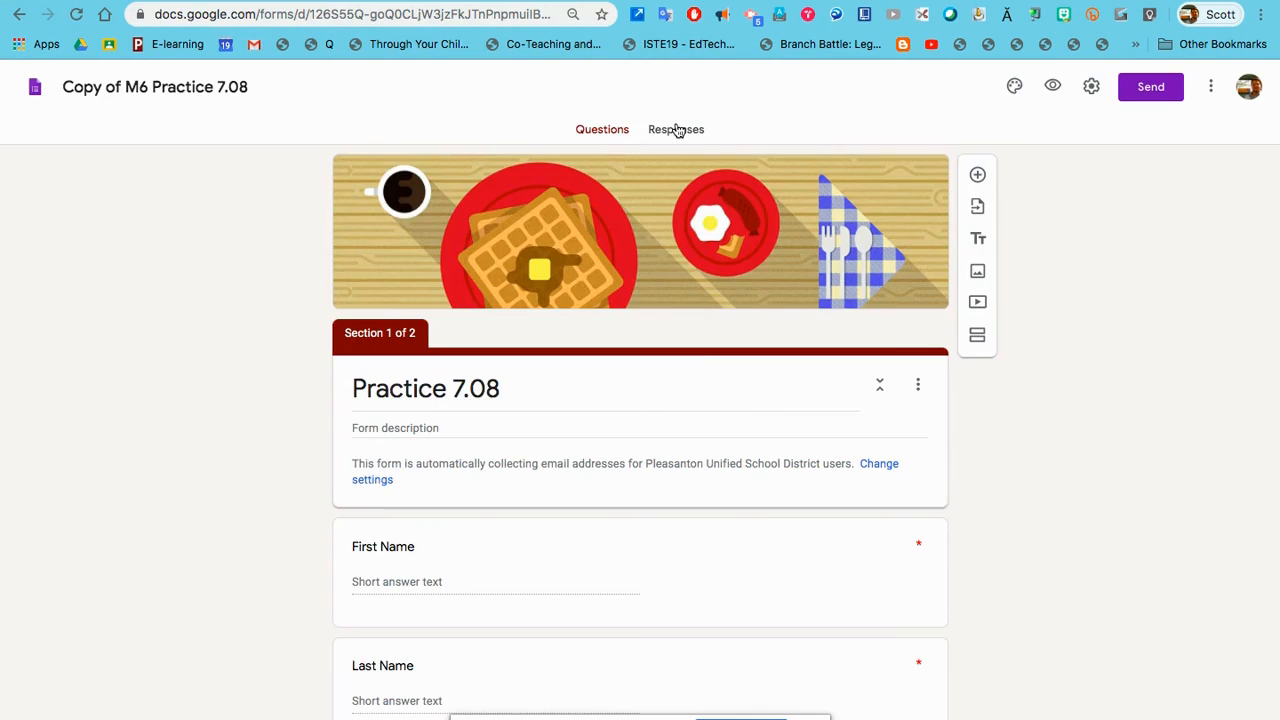
pyautogui.click(677, 131)
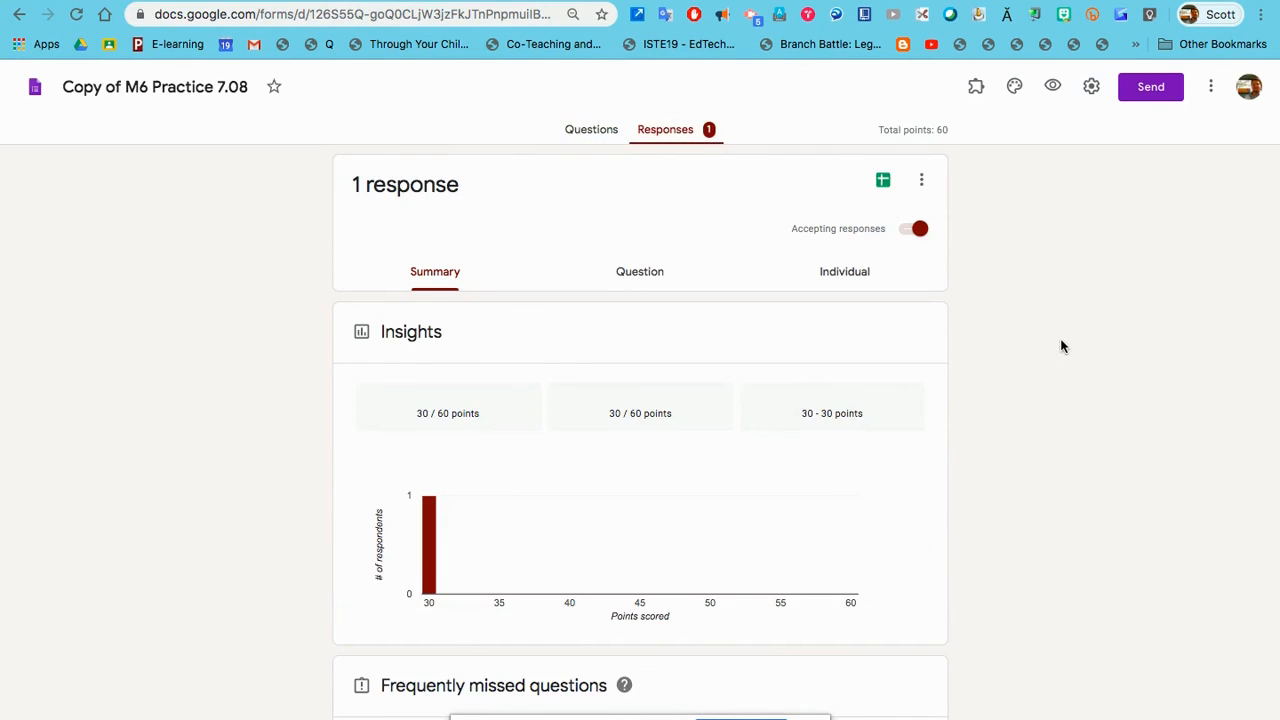
pyautogui.scroll(-1, 1062, 346)
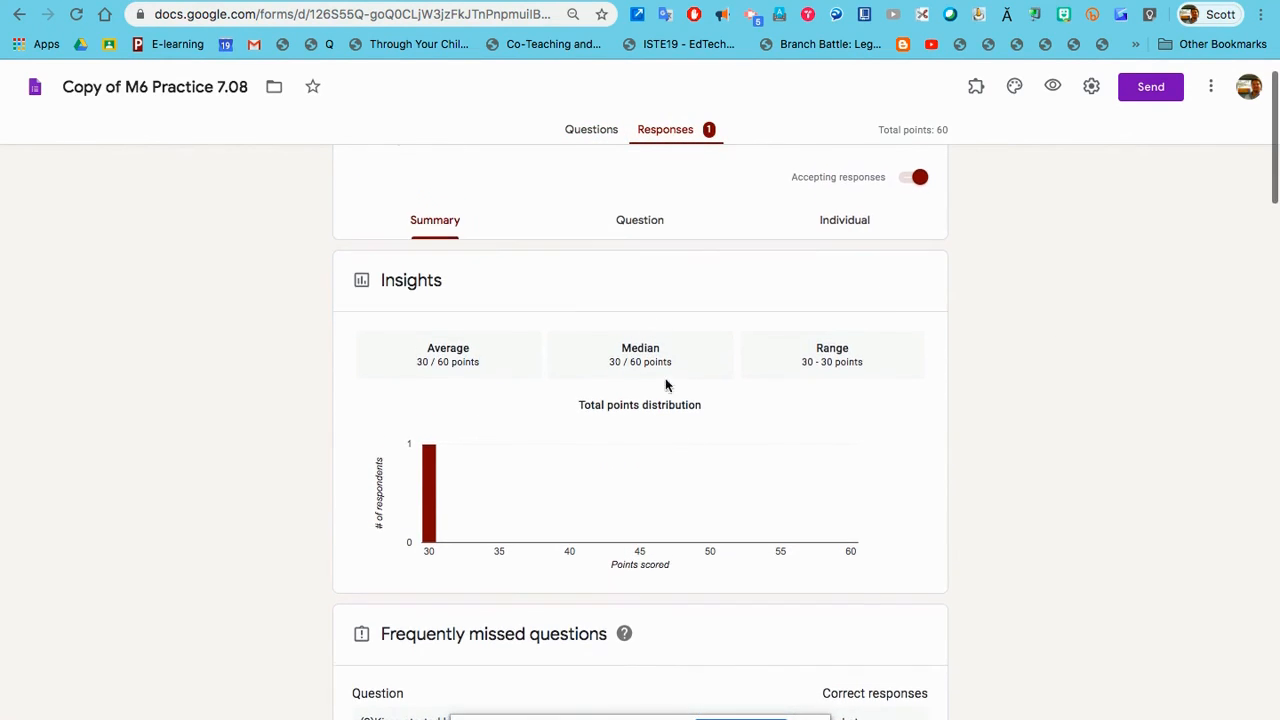
# Step: Examine the student's individual response, including the points and video feedback for each question
pyautogui.click(858, 225)
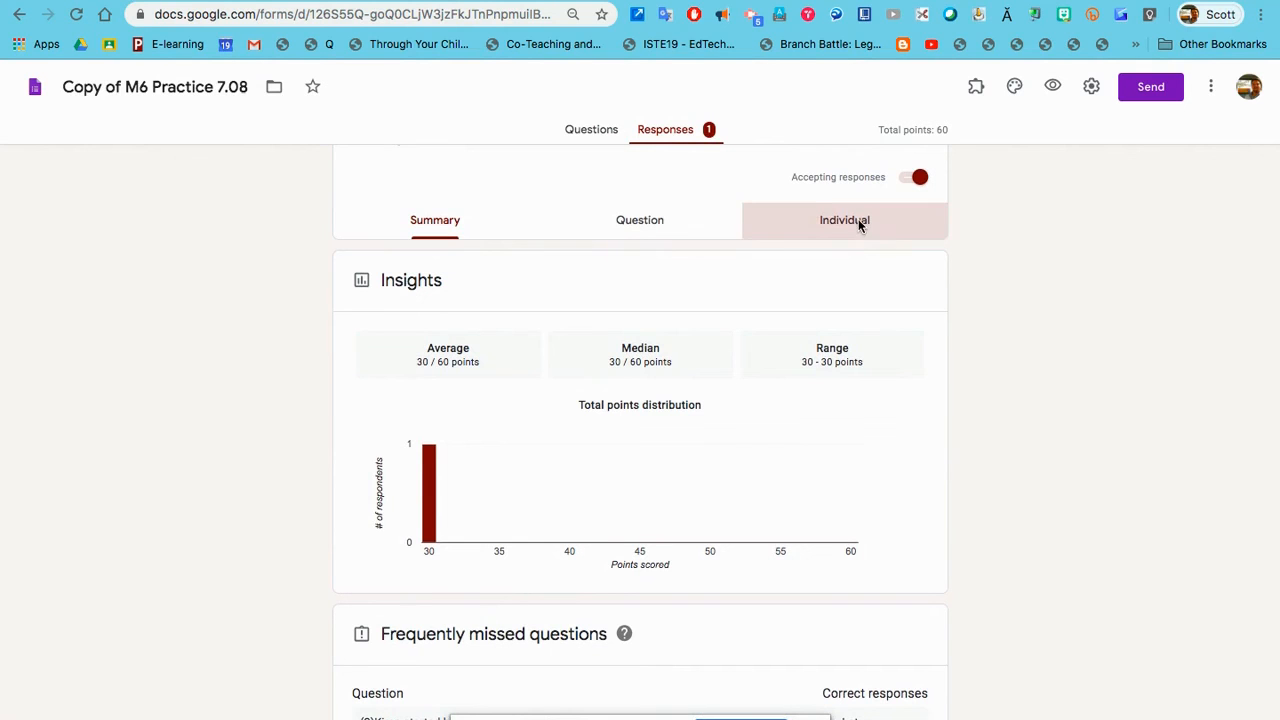
pyautogui.scroll(-12, 1045, 459)
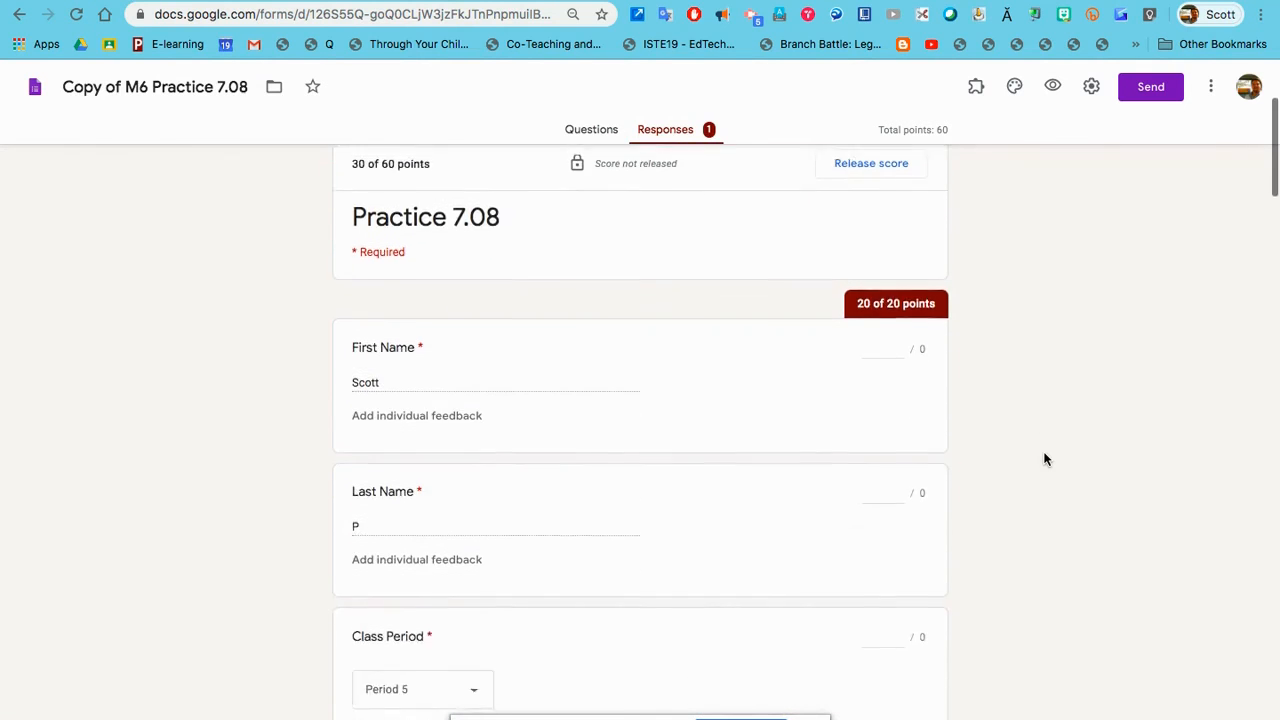
pyautogui.scroll(-6, 1045, 459)
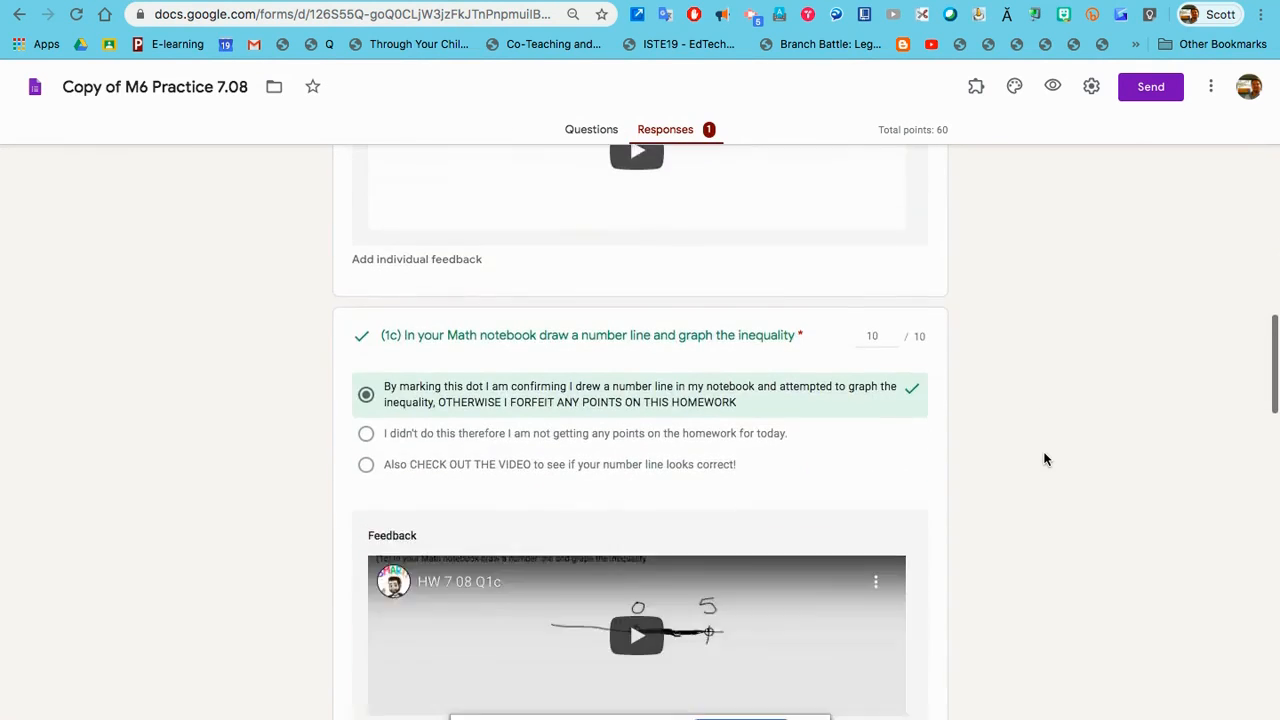
pyautogui.scroll(18, 1045, 459)
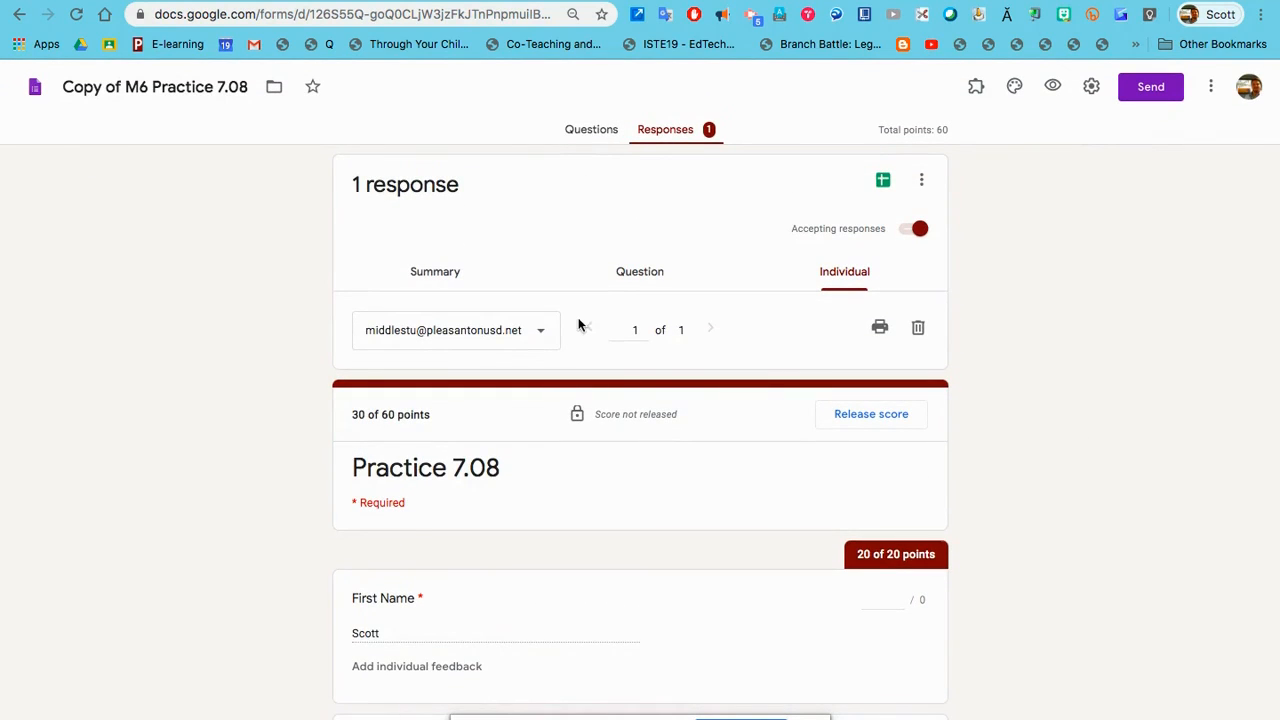
# Step: View the responses by question, and return to the summary to examine the score insights and frequently missed questions
pyautogui.click(588, 132)
pyautogui.click(669, 131)
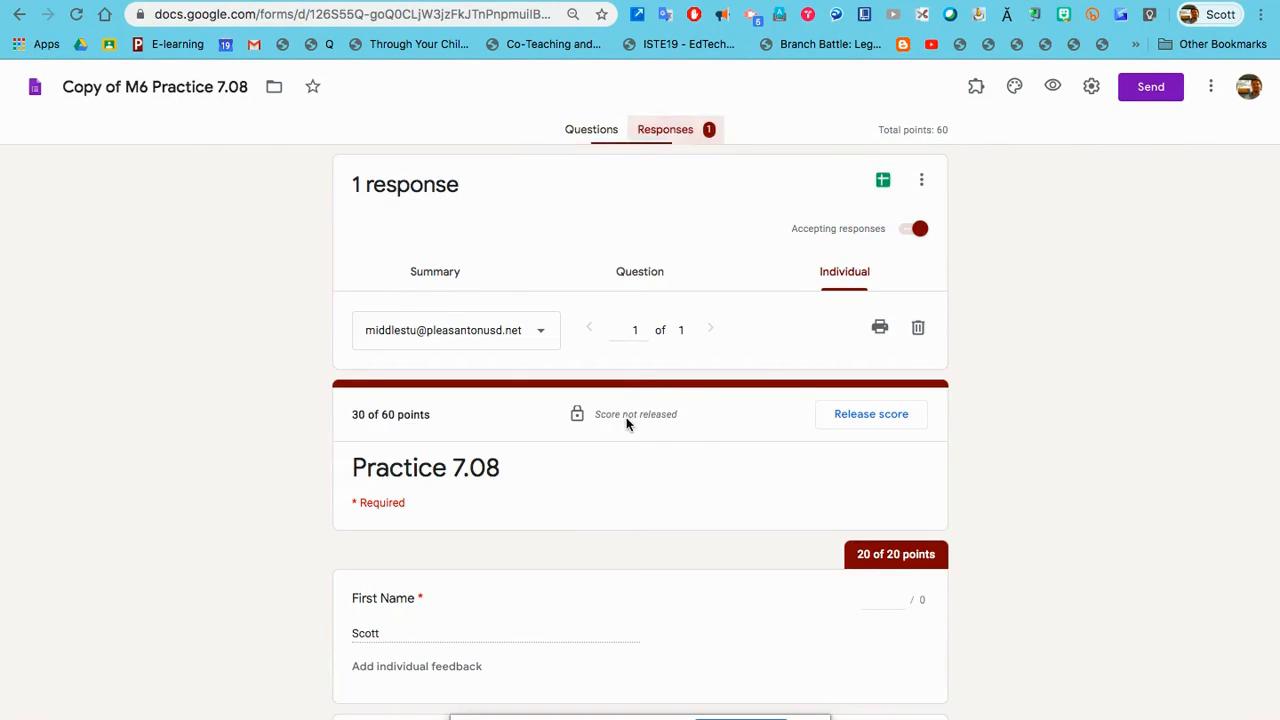
pyautogui.click(452, 277)
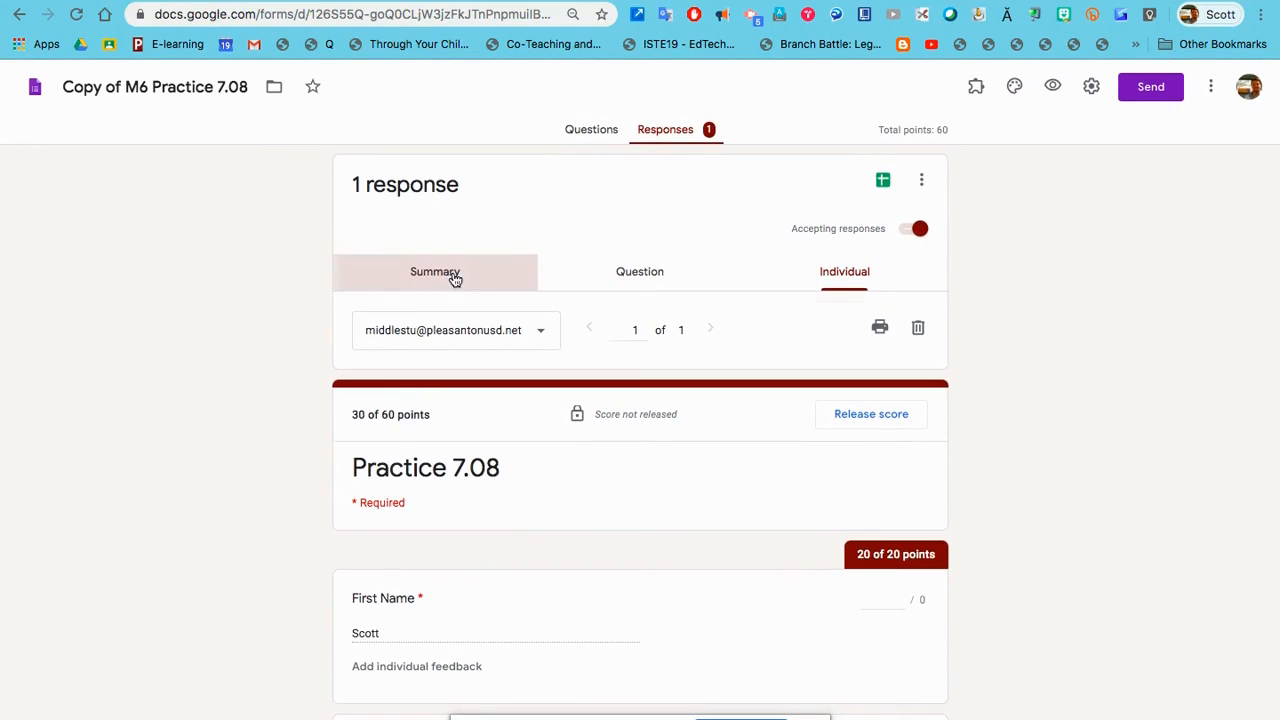
pyautogui.click(635, 280)
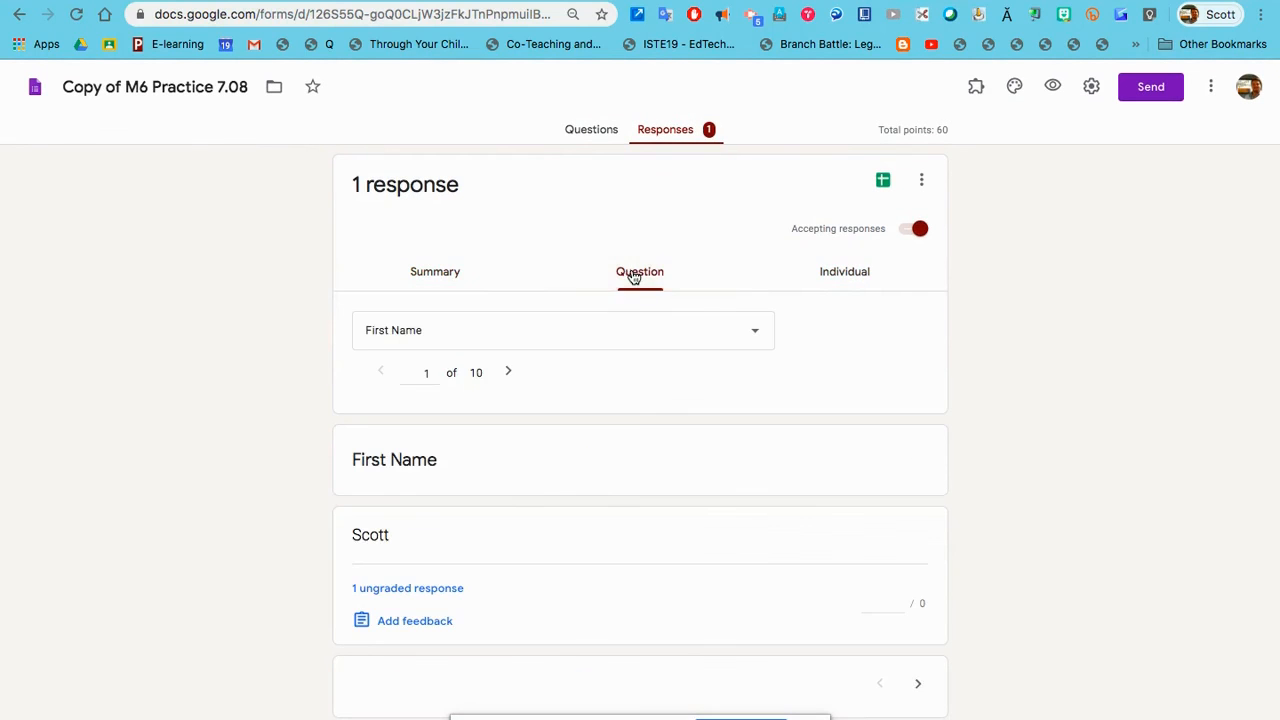
pyautogui.scroll(-2, 640, 300)
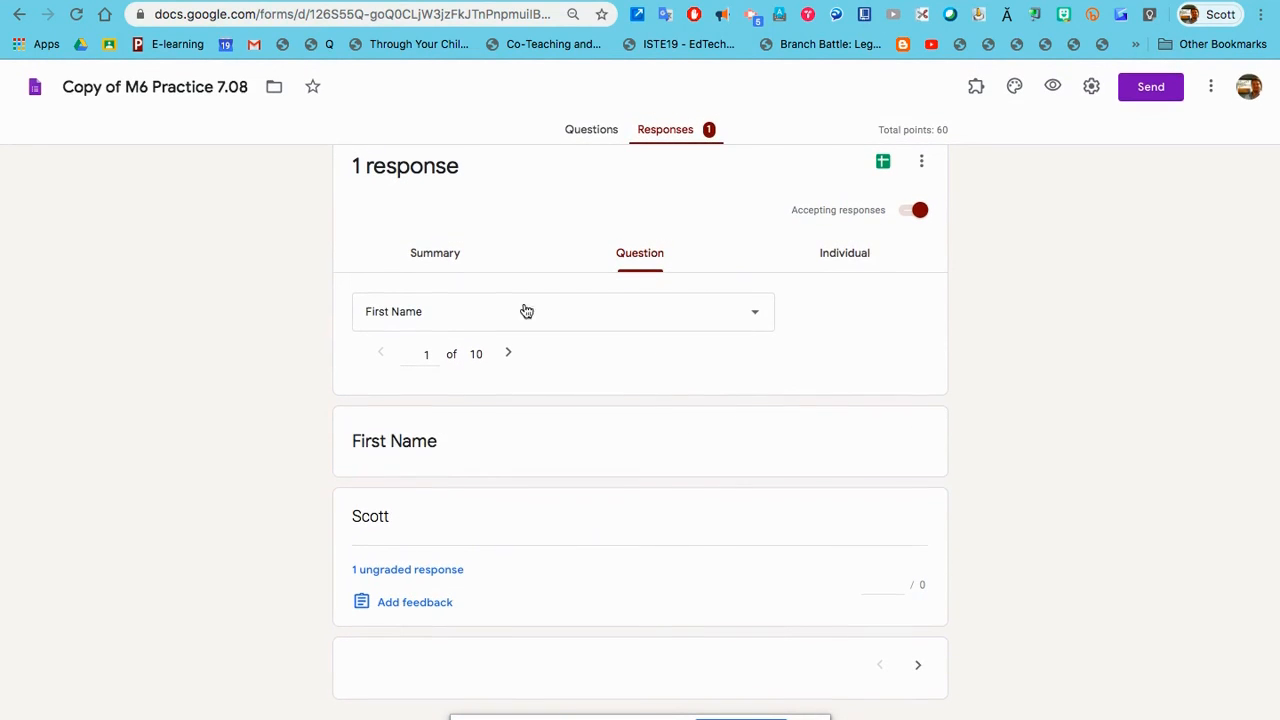
pyautogui.click(437, 246)
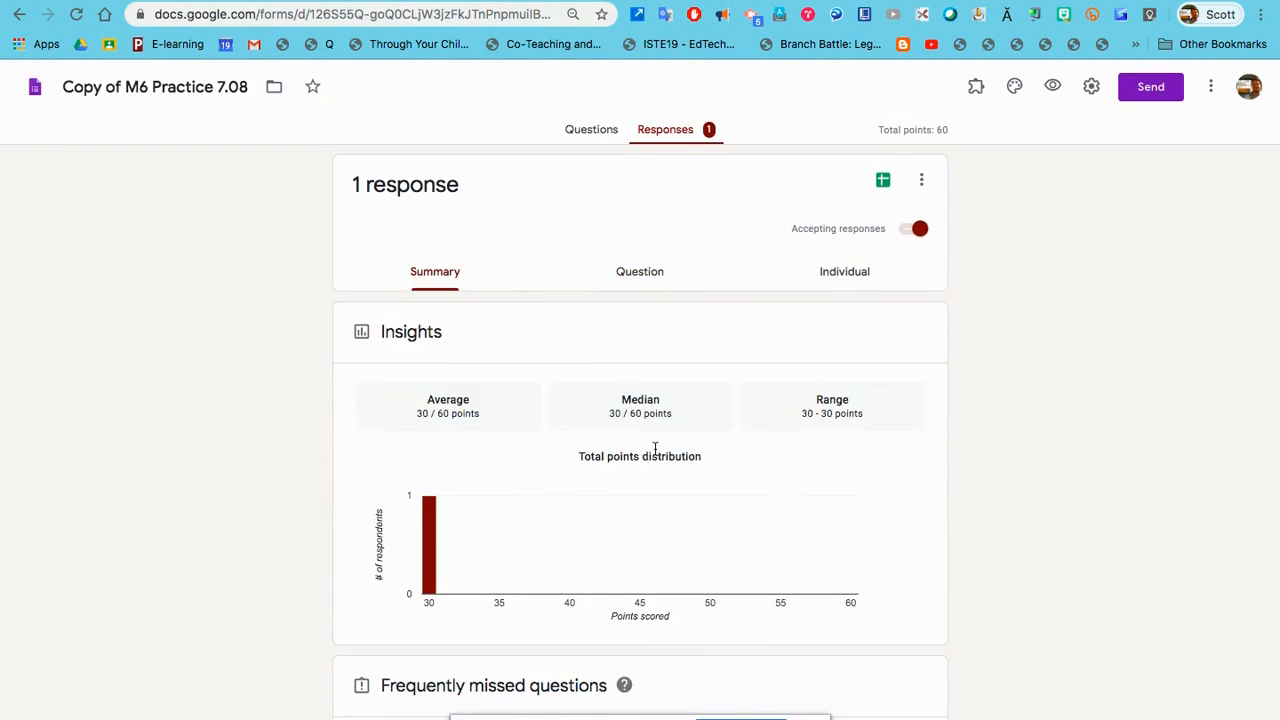
pyautogui.scroll(-2, 655, 449)
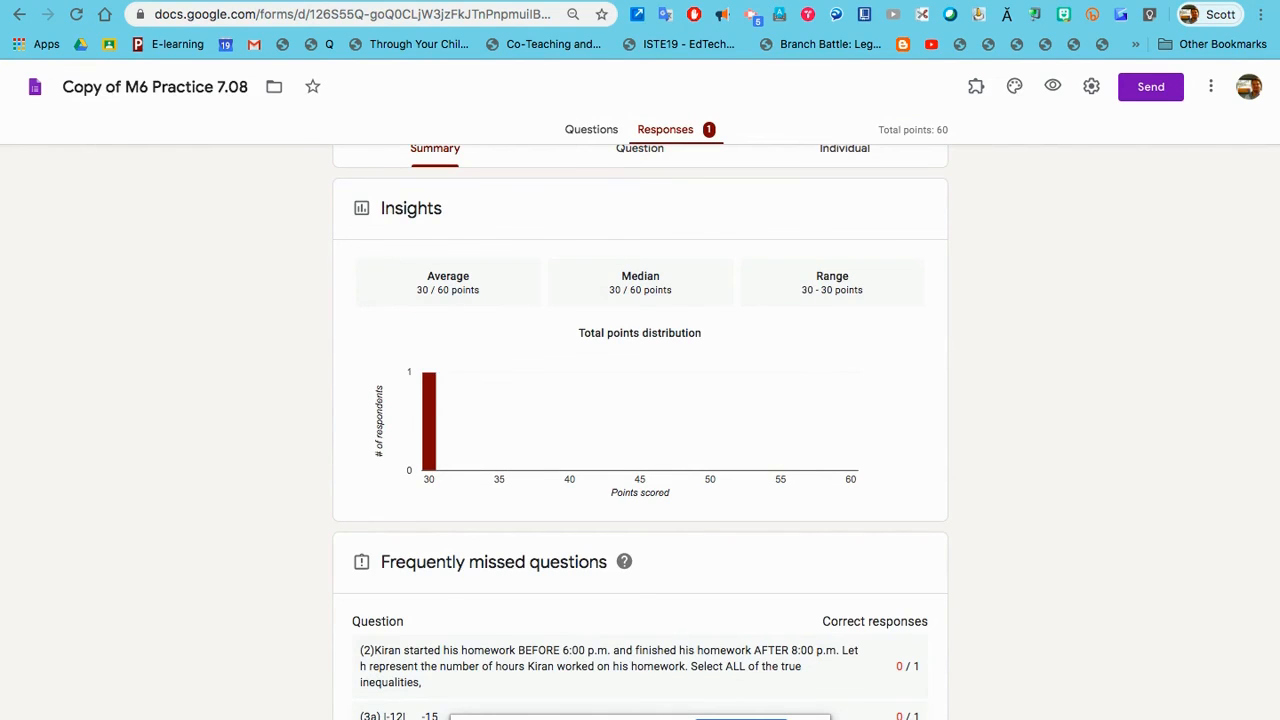
# Step: Return to Classroom and view the Shelter In Place class gradebook to check the student's grades, including the Math draft grade
pyautogui.hotkey('ctrl', 'shift', 'Tab')
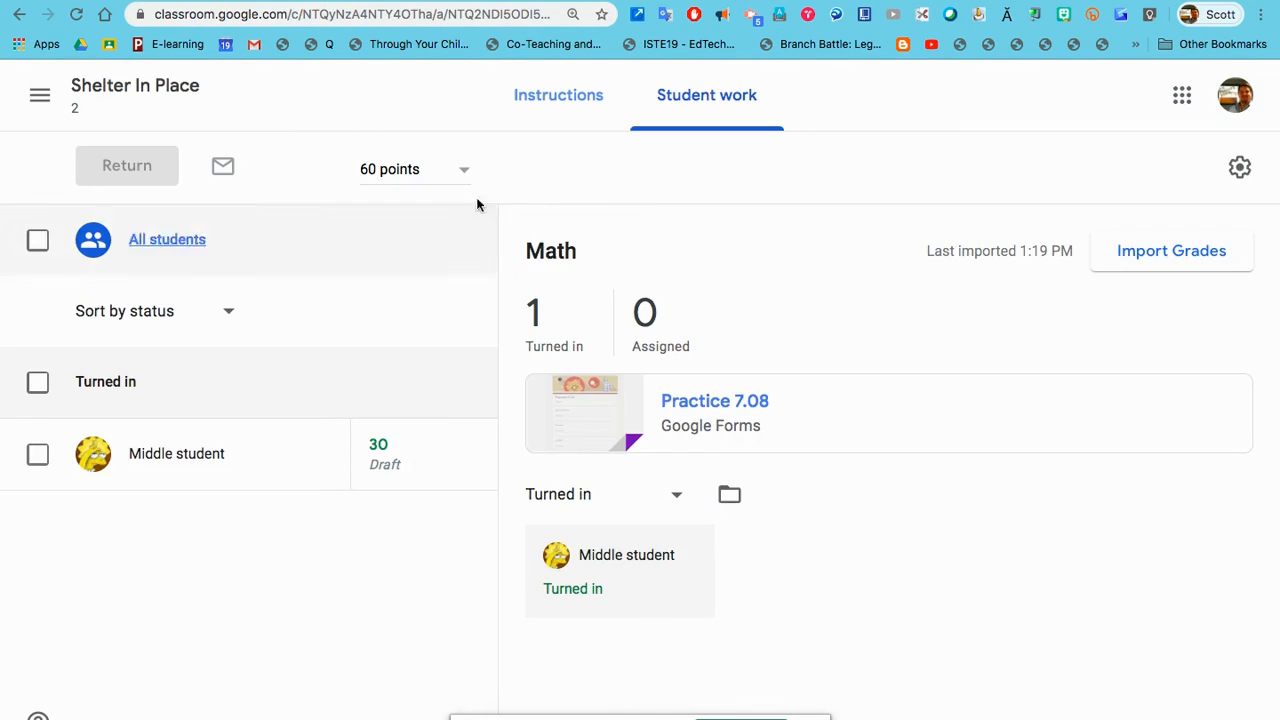
pyautogui.click(114, 89)
pyautogui.scroll(-3, 604, 420)
pyautogui.scroll(-2, 604, 420)
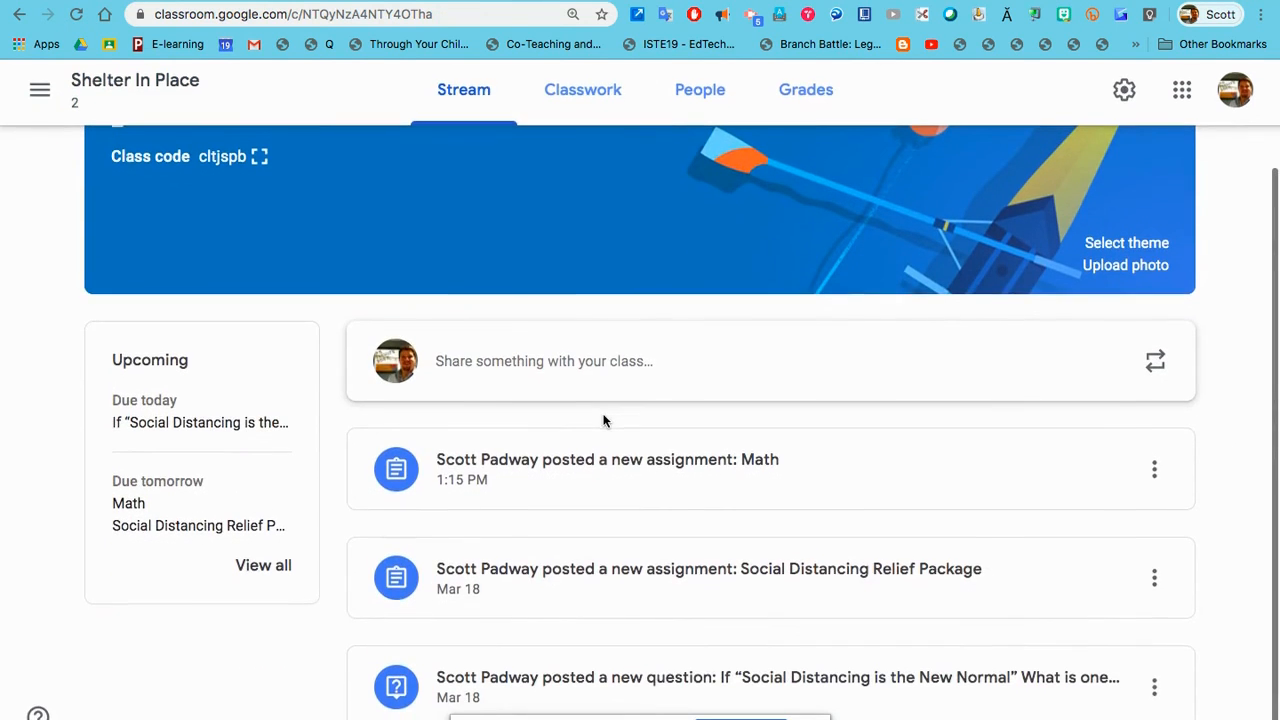
pyautogui.scroll(2, 640, 680)
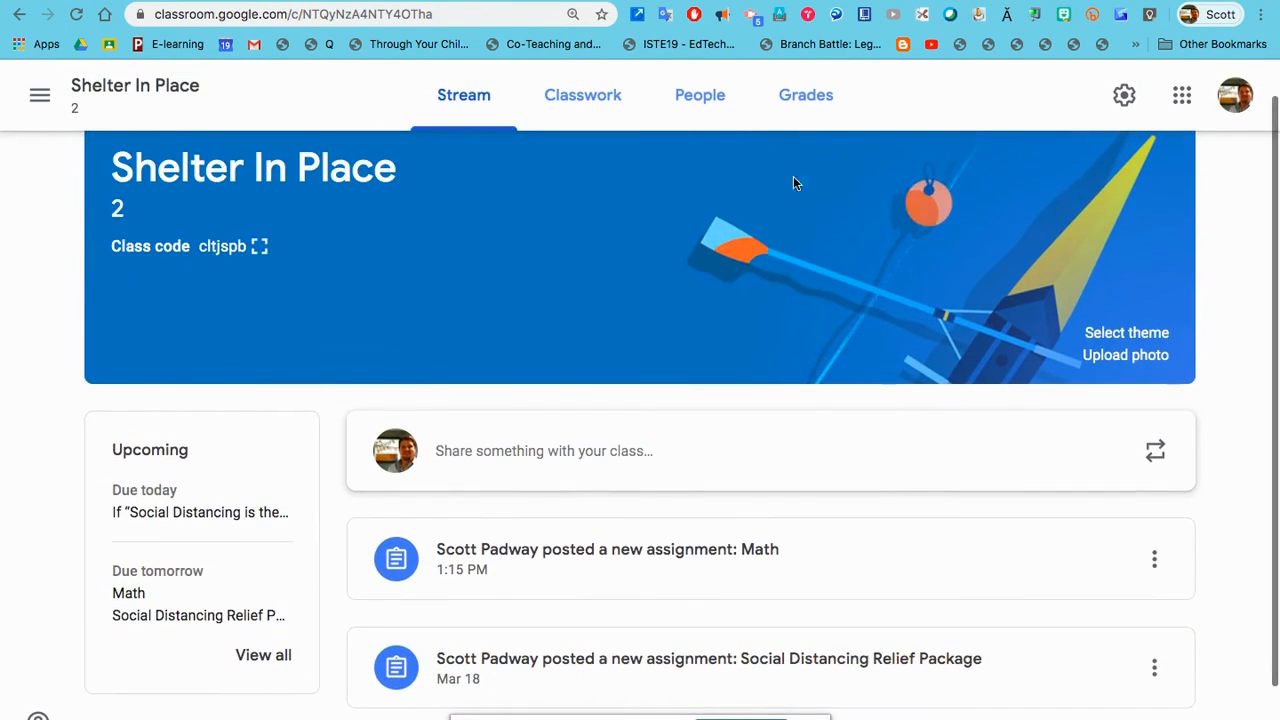
pyautogui.click(812, 92)
pyautogui.moveTo(655, 360)
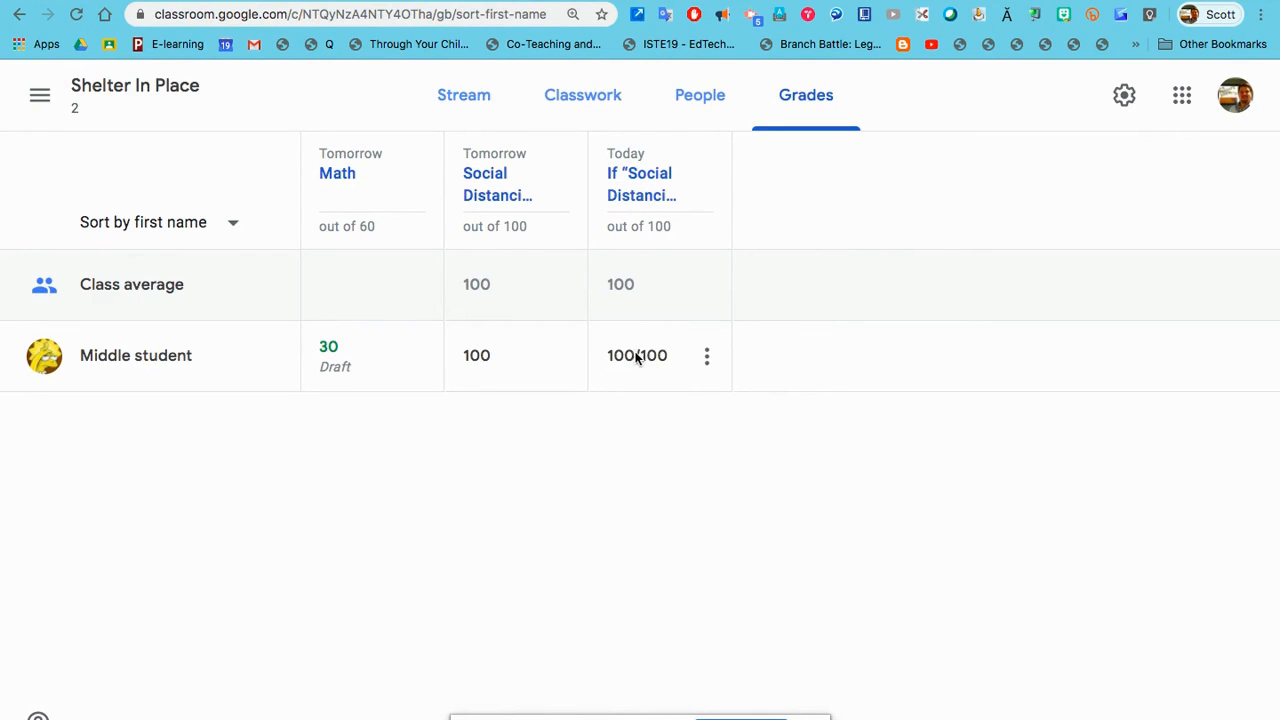
pyautogui.moveTo(548, 379)
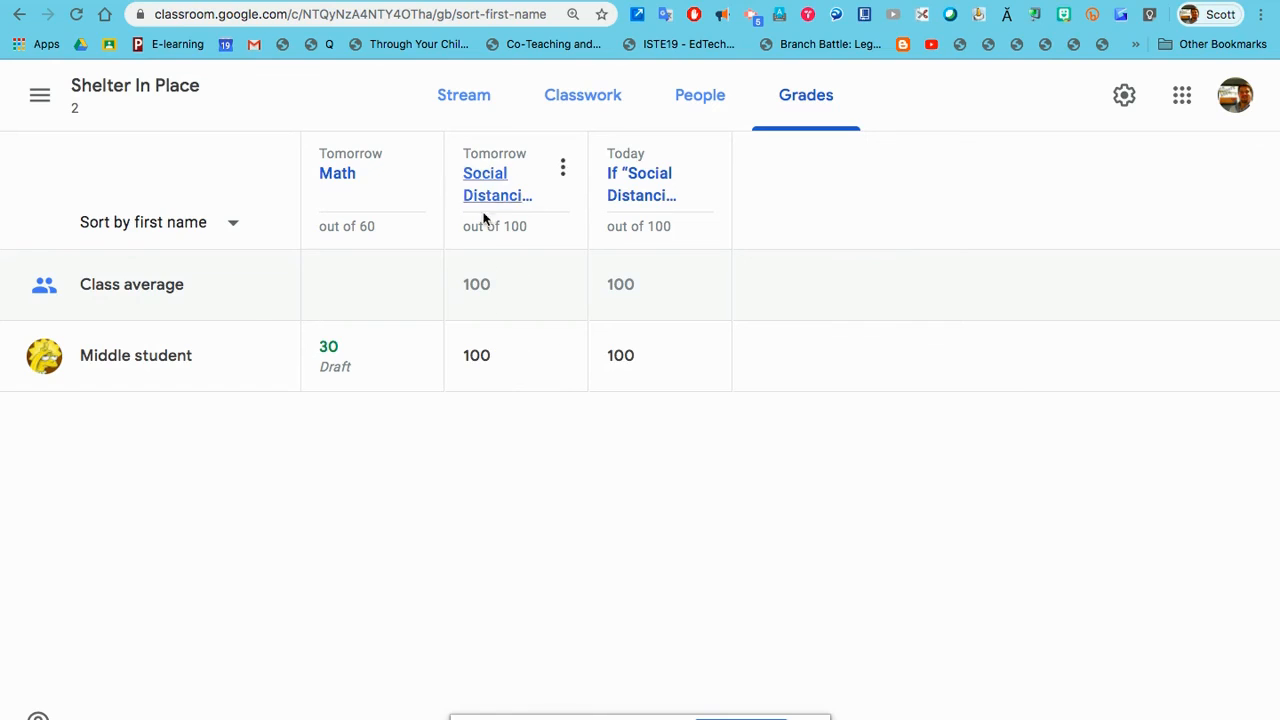
pyautogui.moveTo(394, 366)
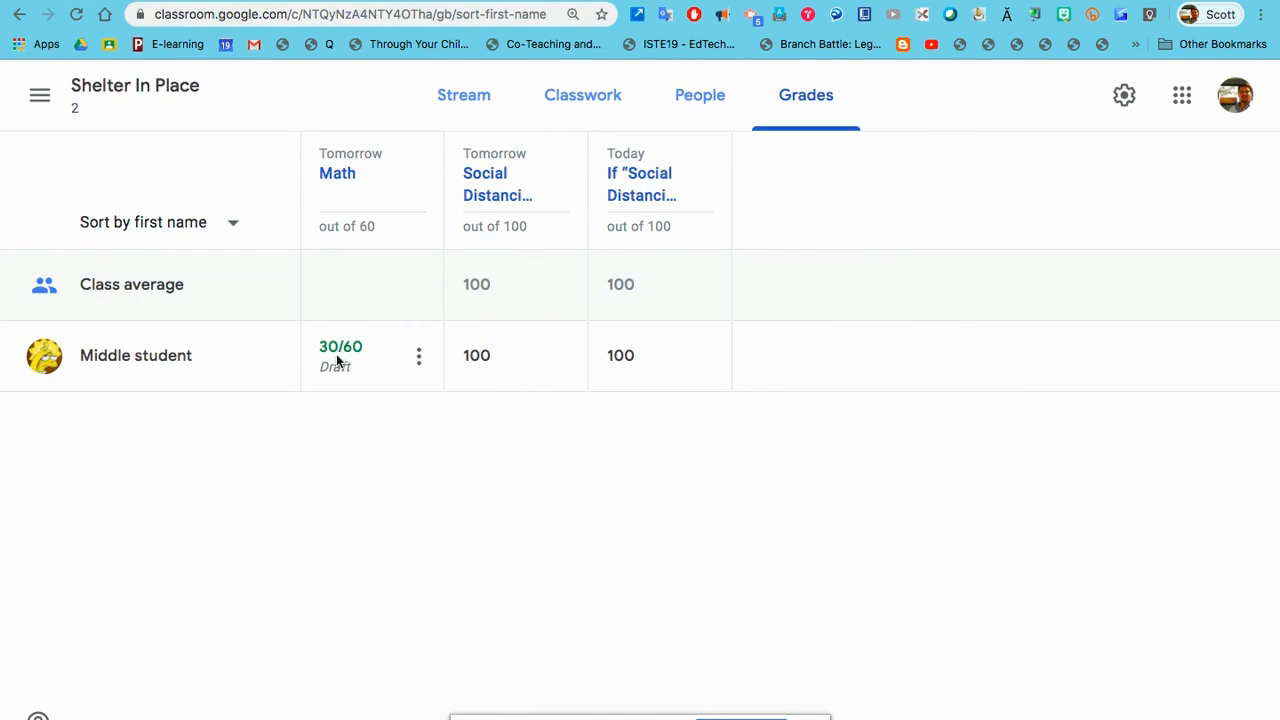